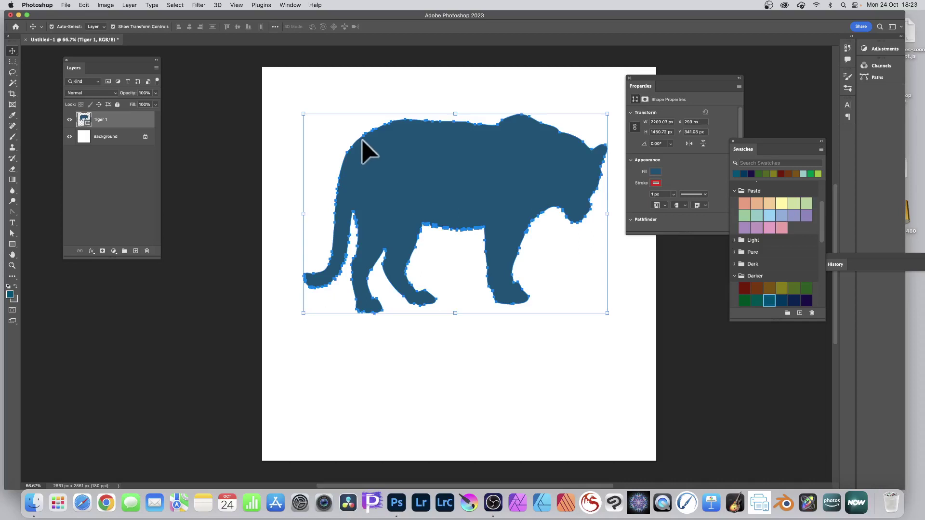
Delete the Tiger 1 shape layer, leaving only the white Background
key("Delete")
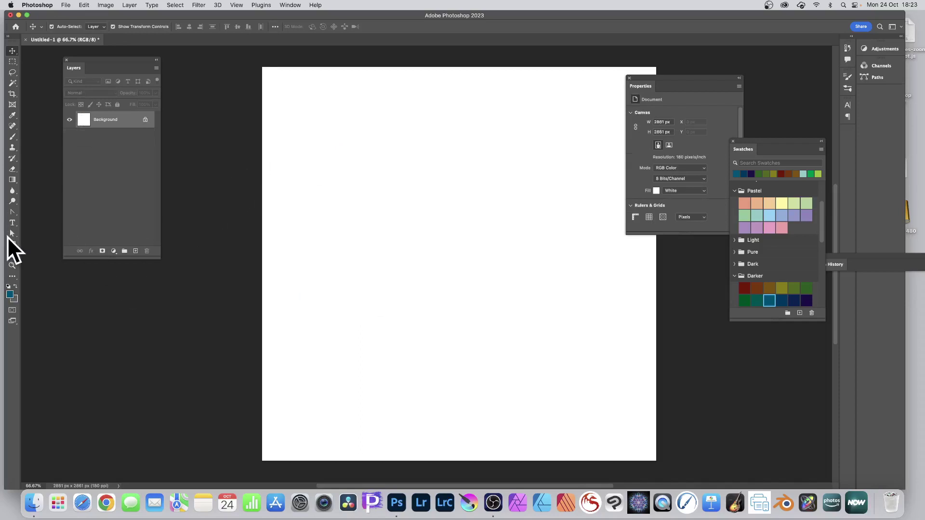
Switch to the Ellipse Tool and set its shape fill to lime green
left_click_drag(12, 245, 55, 243)
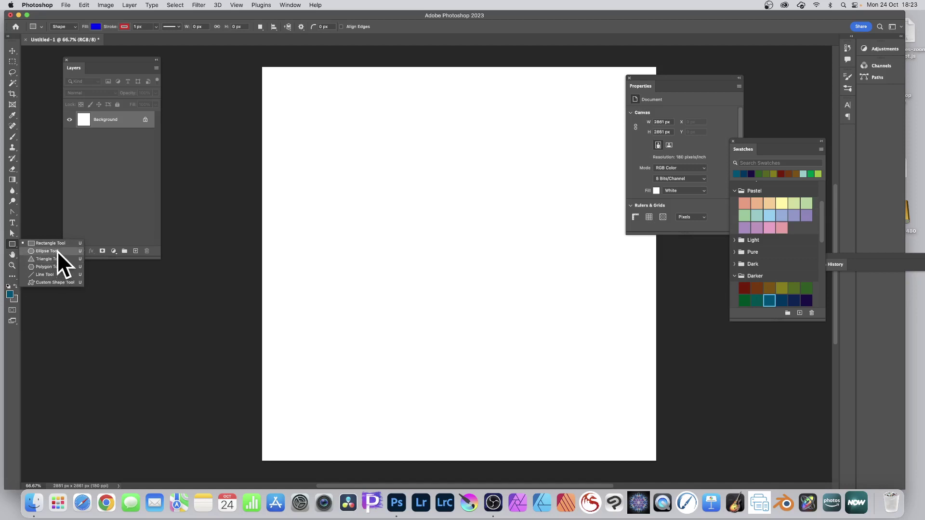
left_click(57, 251)
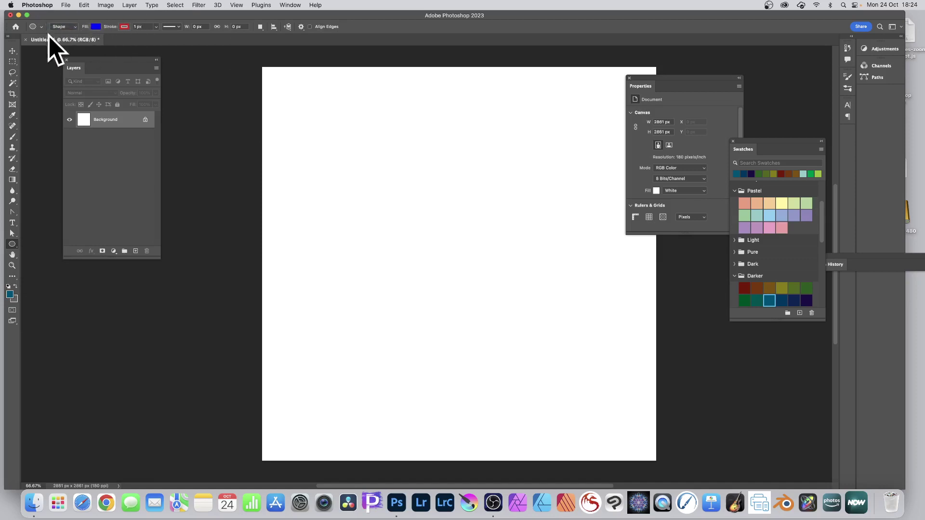
left_click(97, 26)
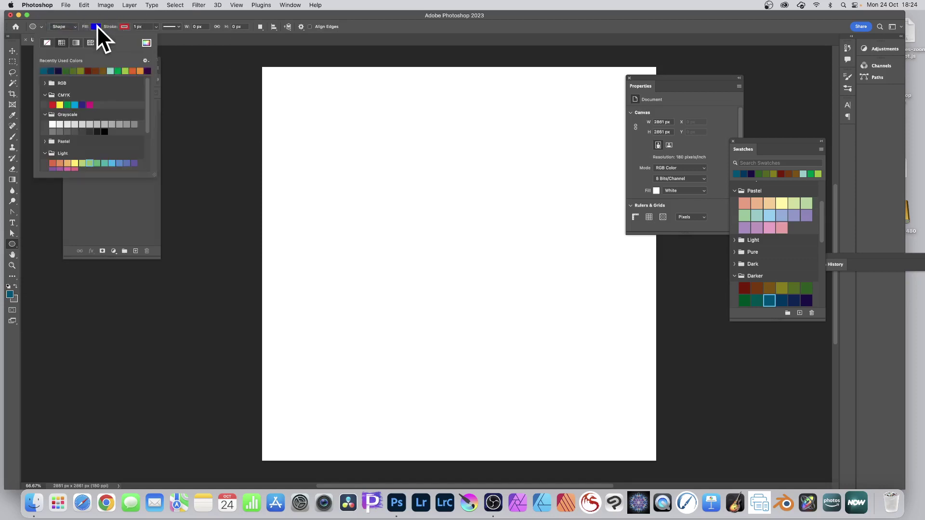
left_click(125, 70)
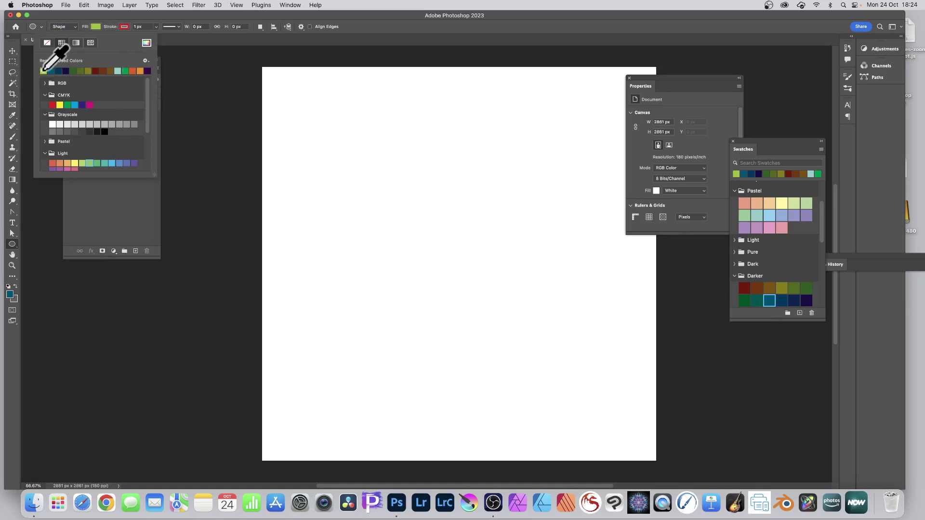
key("Return")
Draw a large lime green circle across the canvas as the Ellipse 1 layer
left_click_drag(310, 100, 600, 398)
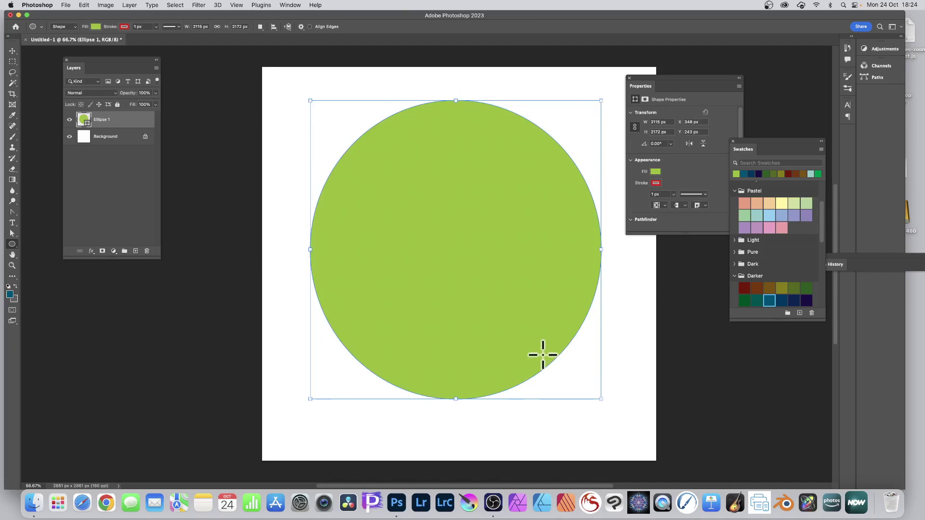
right_click(13, 244)
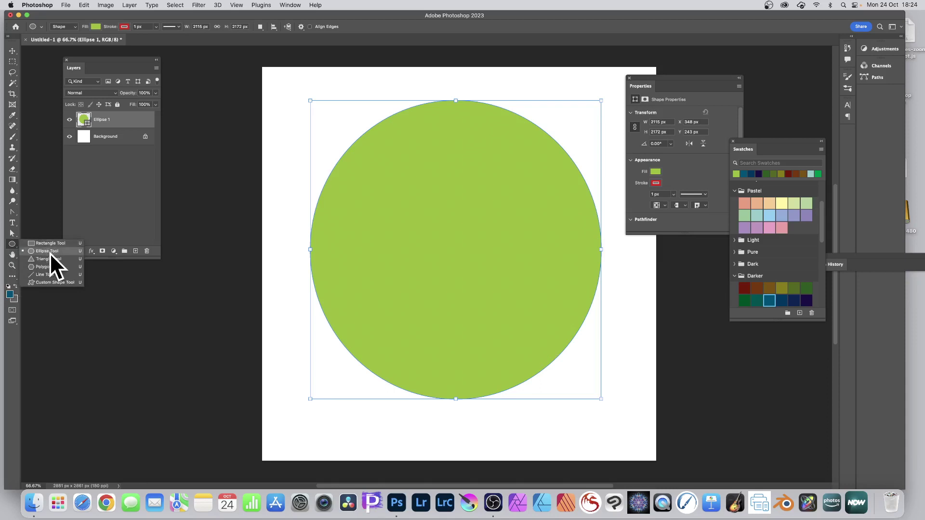
Pick the Triangle Tool and try recent swatches on the circle, returning to light green
left_click(48, 259)
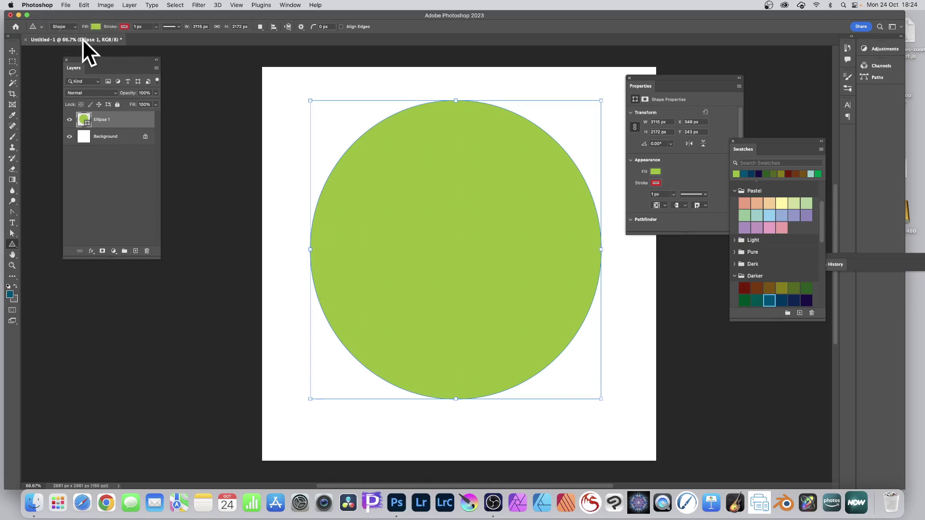
left_click(95, 26)
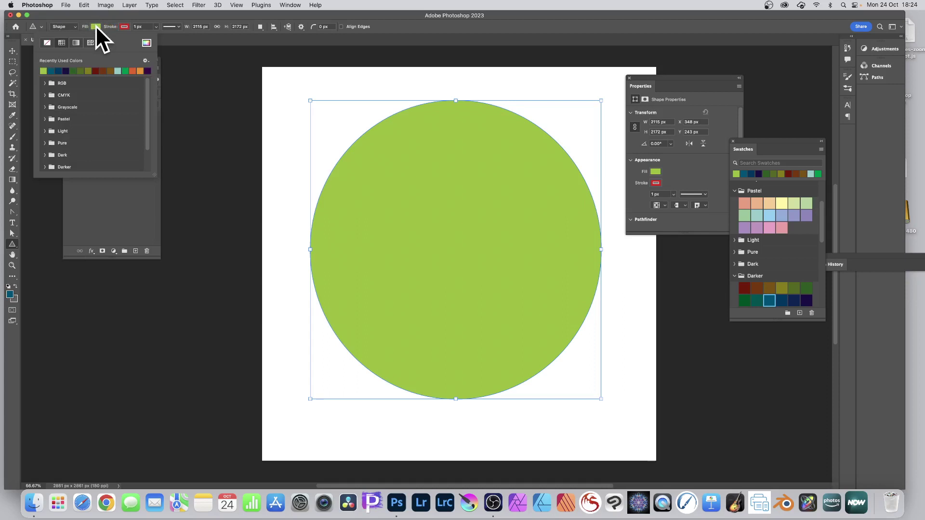
left_click(125, 70)
left_click(118, 71)
left_click(110, 71)
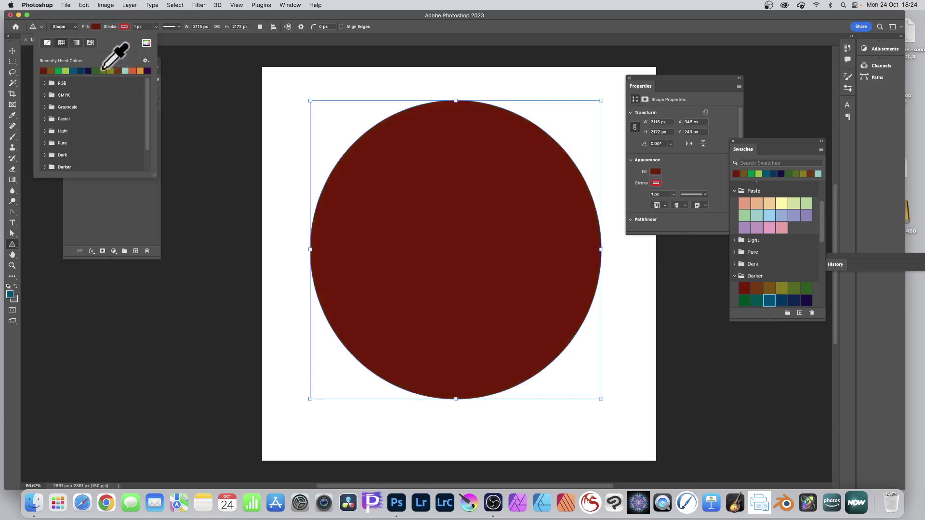
left_click(97, 70)
left_click(73, 71)
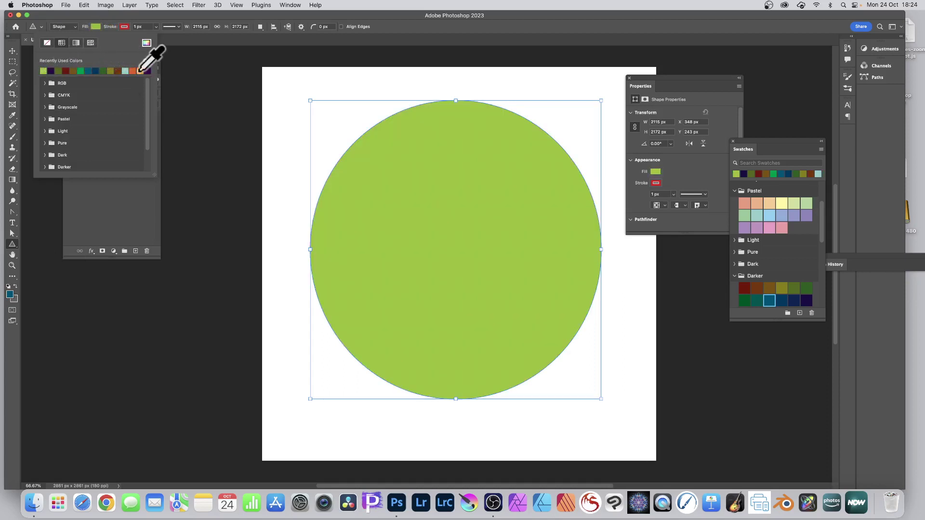
Try Light swatches on the circle (pale yellow, orange, salmon, teal), ending on blue
left_click(45, 96)
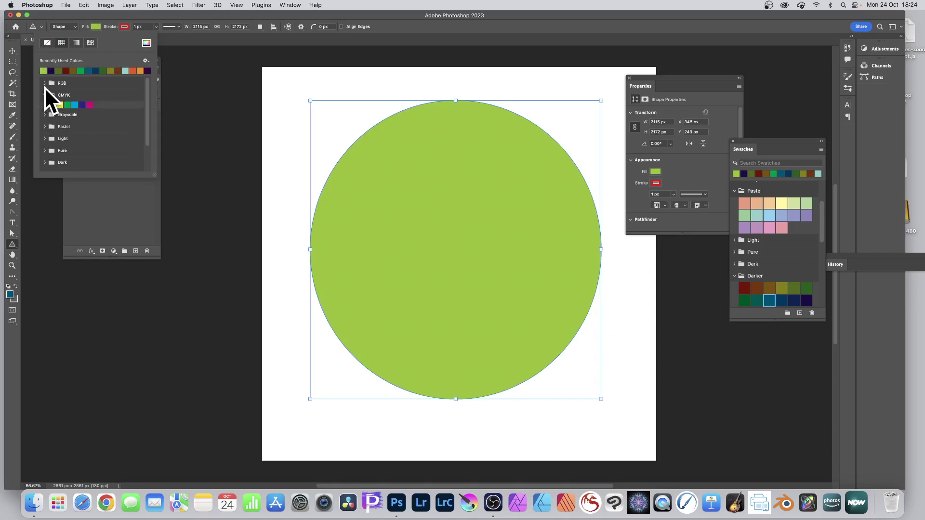
left_click(45, 82)
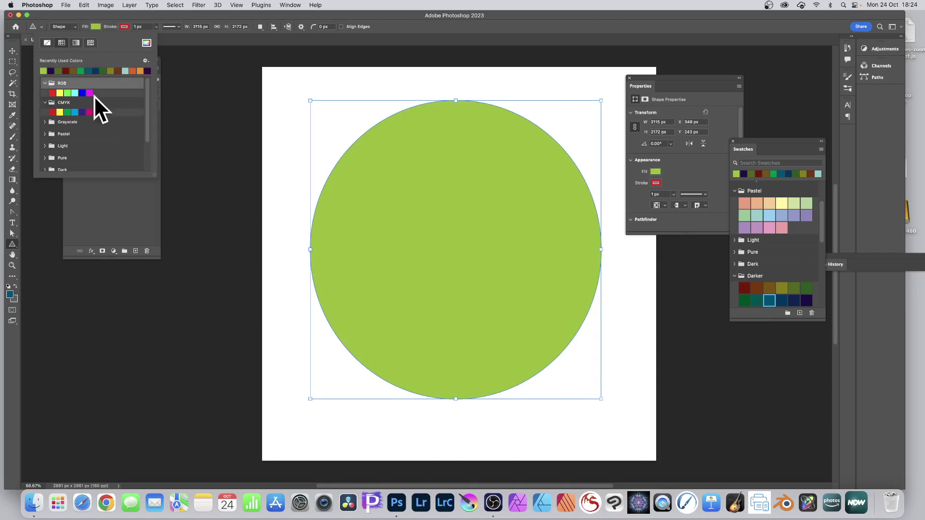
left_click(45, 146)
left_click(75, 155)
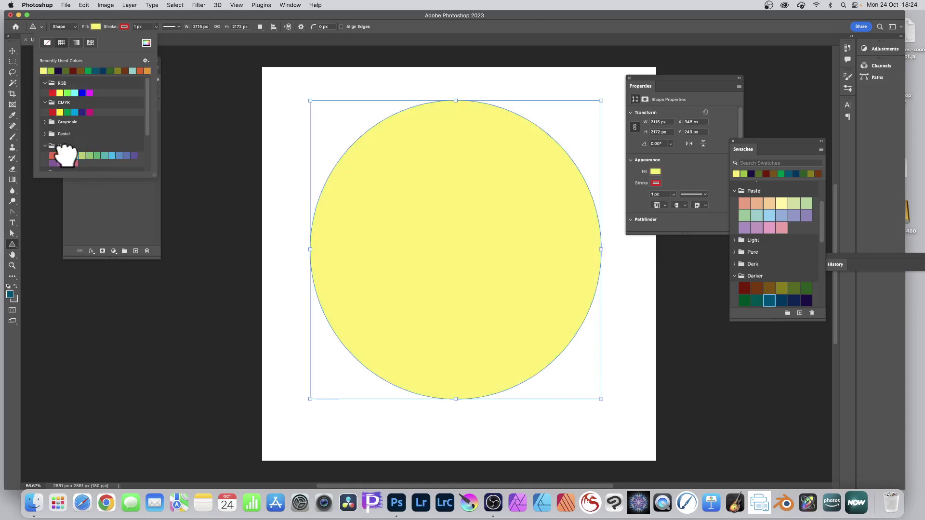
left_click(67, 155)
left_click(60, 155)
left_click(53, 155)
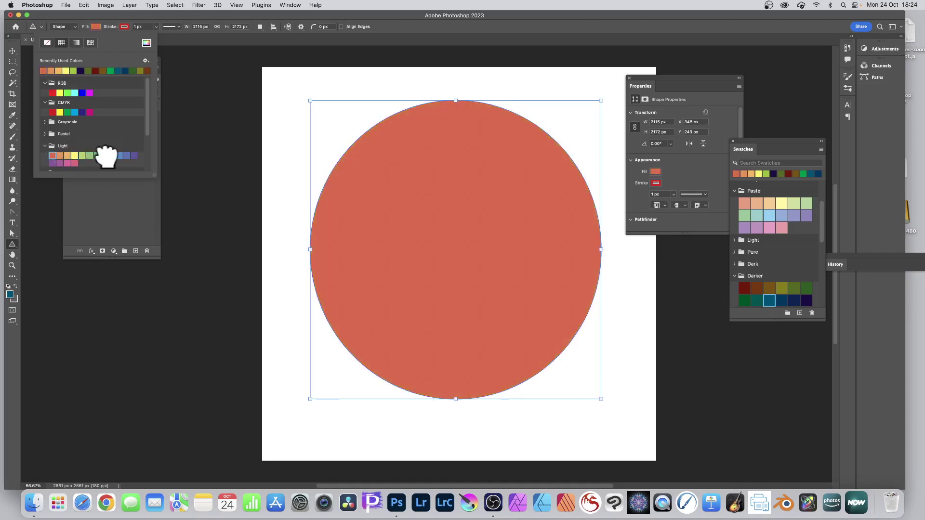
left_click(104, 155)
left_click(119, 155)
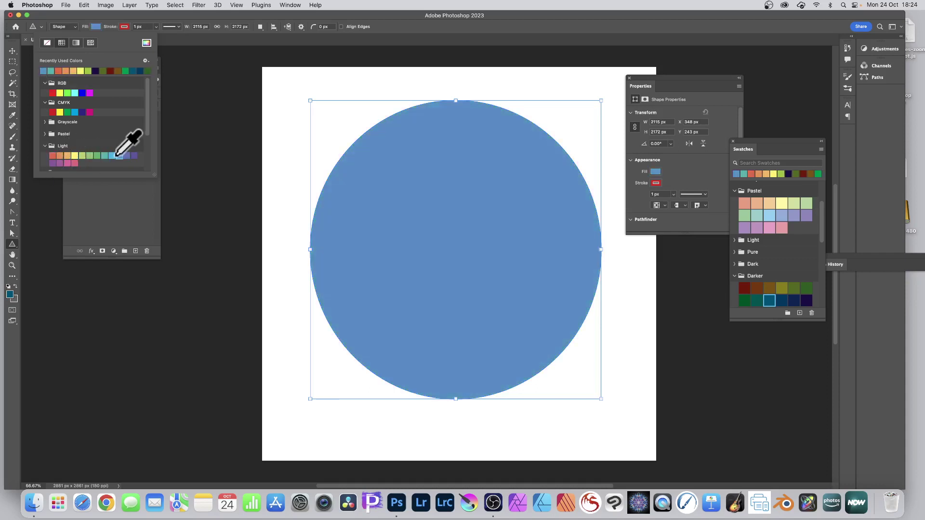
Set the circle's fill to dark navy #193650 in the Color Picker
left_click(146, 43)
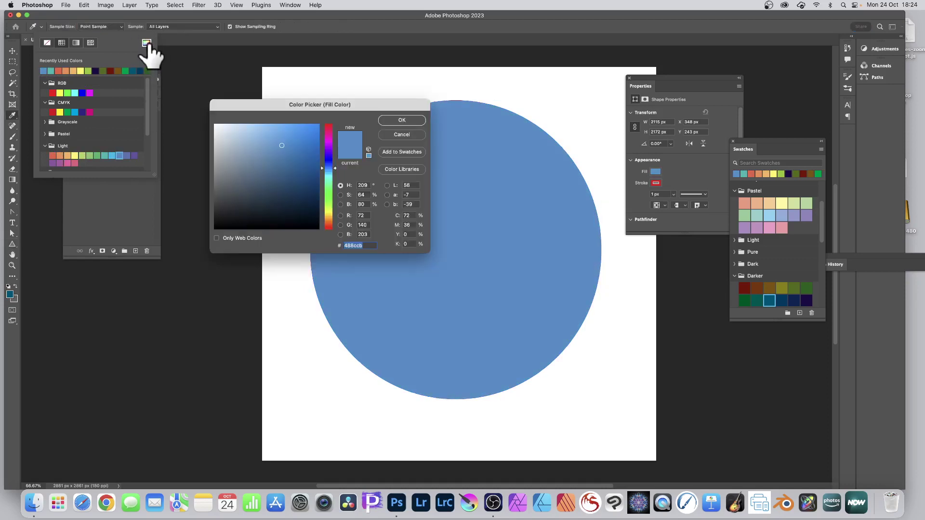
left_click(314, 131)
left_click_drag(314, 131, 286, 196)
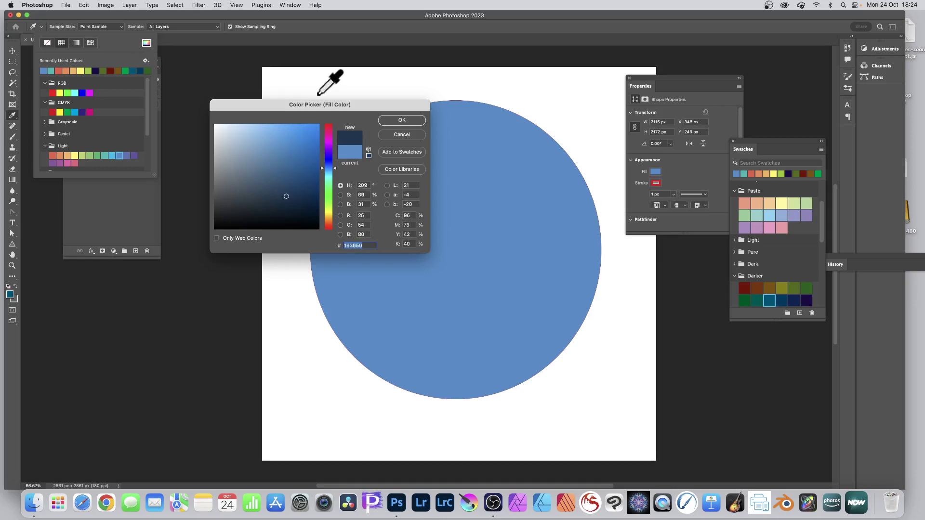
left_click(409, 120)
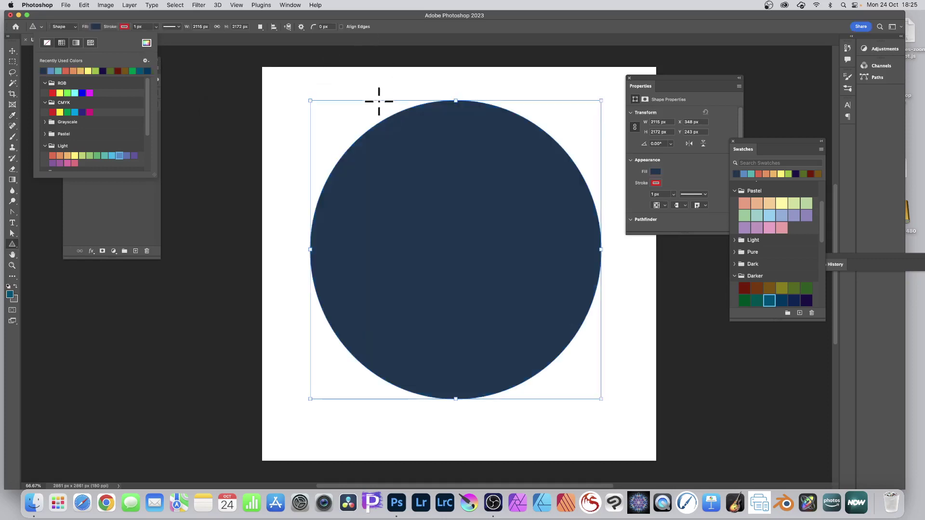
Change the circle's fill to a lighter blue through the Color Picker
left_click(147, 44)
left_click(268, 135)
left_click_drag(269, 136, 246, 124)
left_click(395, 119)
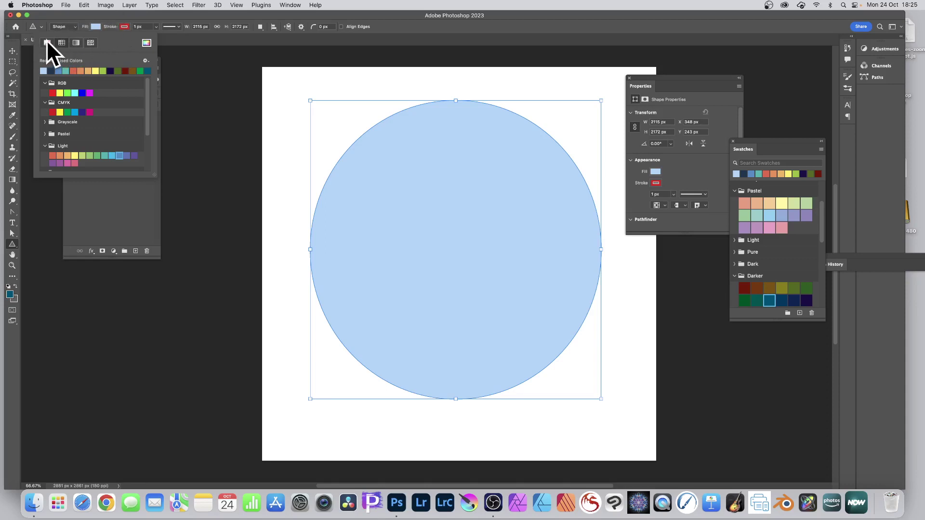
Try gradient, leaf pattern, no fill and solid black, then fill the circle salmon red
left_click(76, 42)
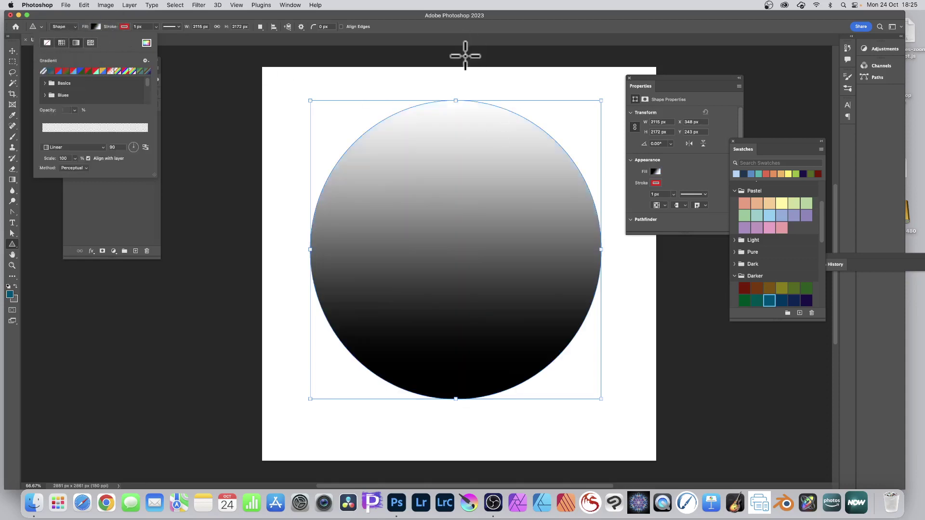
left_click(90, 42)
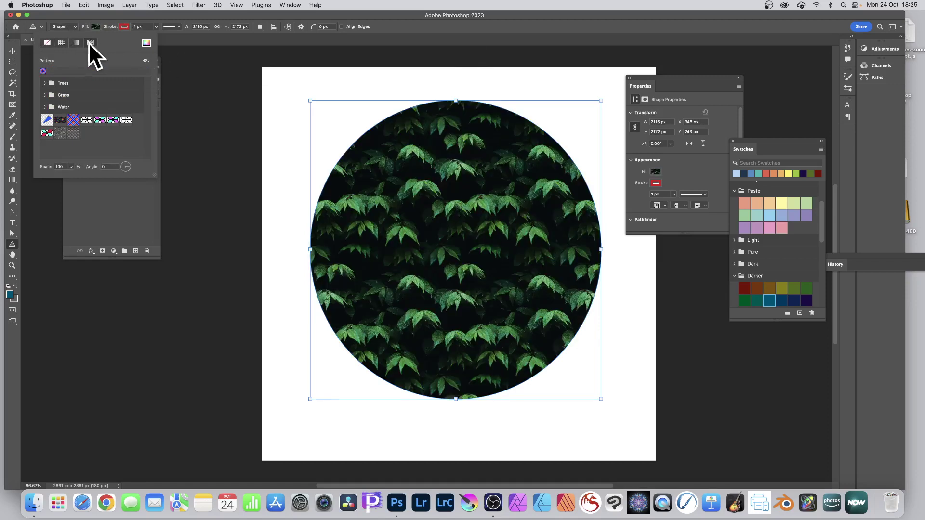
left_click(47, 42)
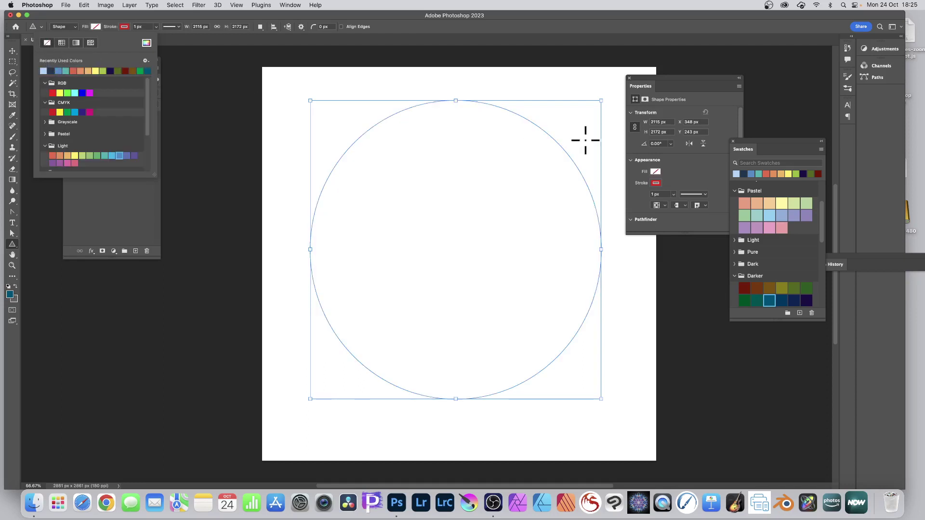
left_click(61, 42)
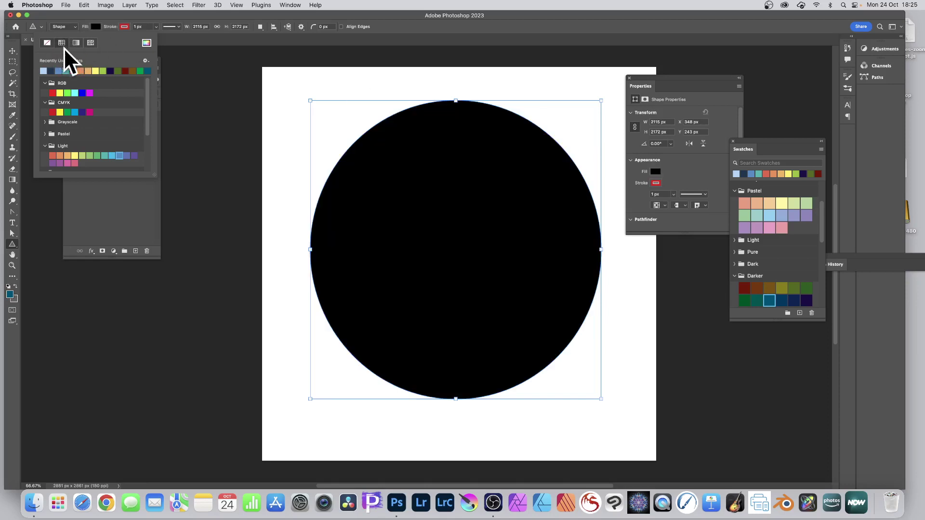
left_click(73, 71)
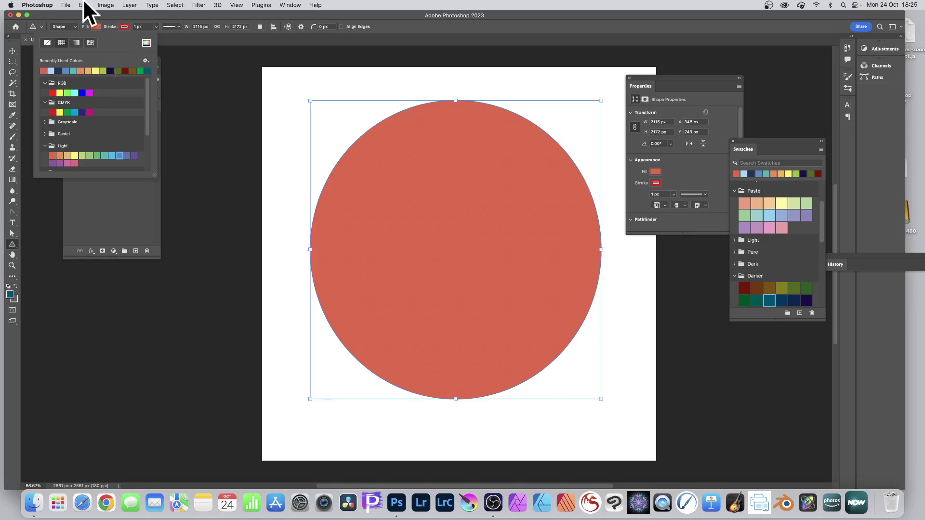
Move the salmon-red circle slightly left and down with the Move Tool
left_click(13, 50)
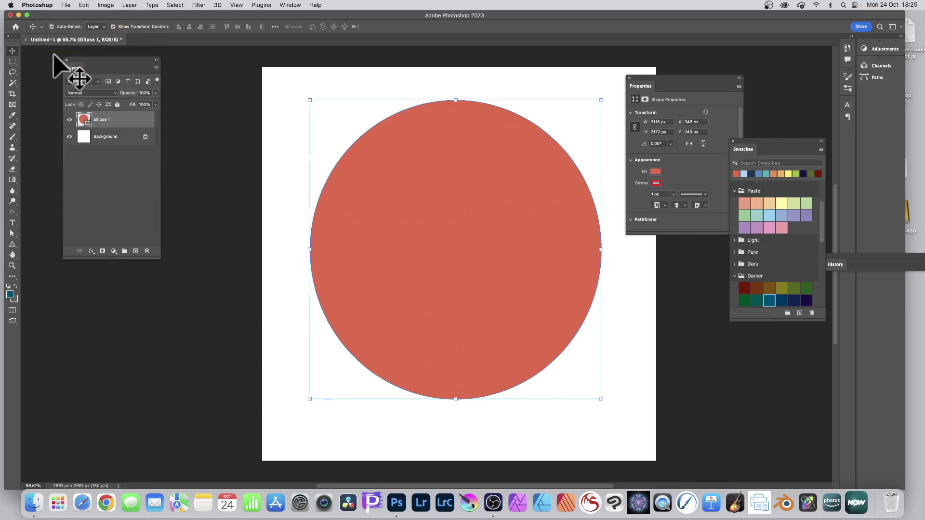
right_click(13, 51)
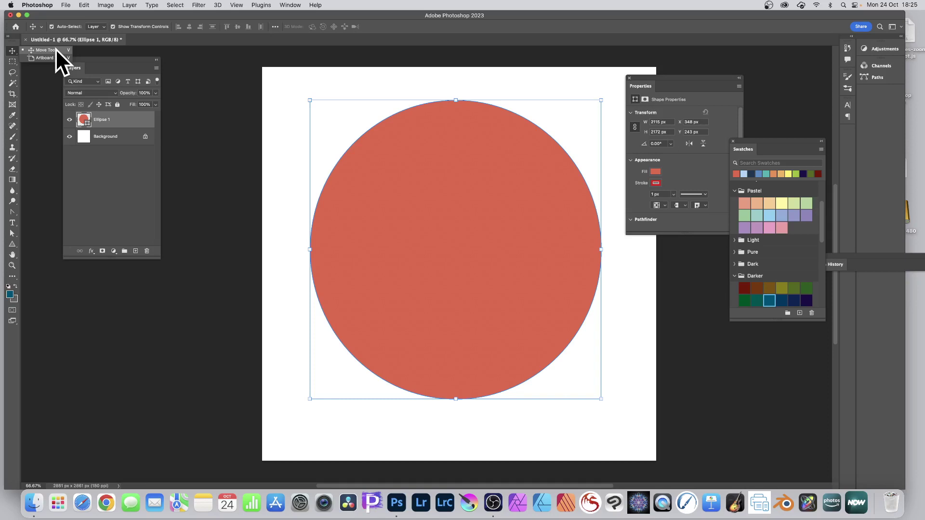
left_click(56, 50)
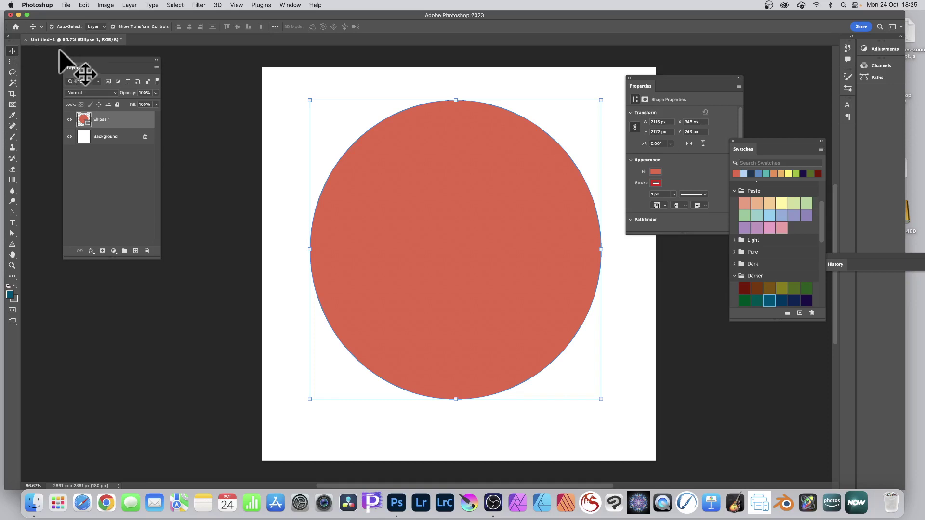
left_click_drag(375, 159, 341, 162)
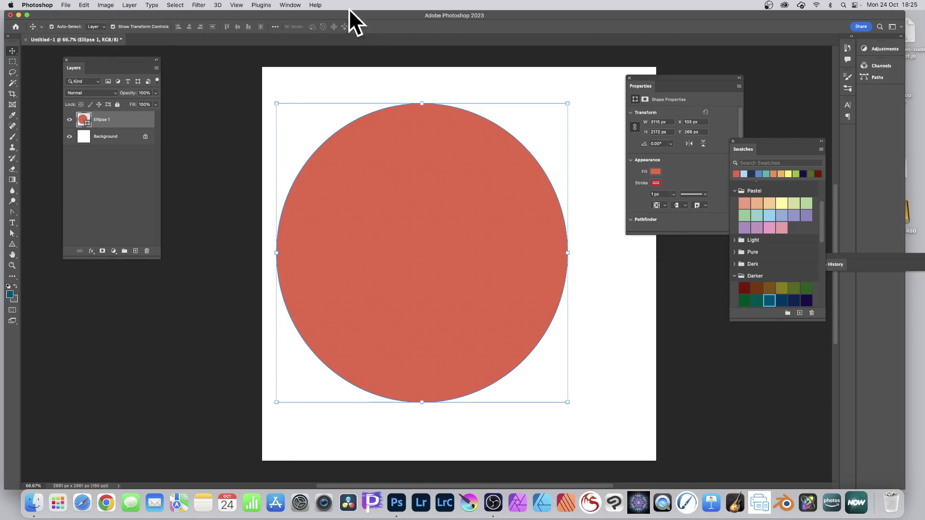
left_click(295, 5)
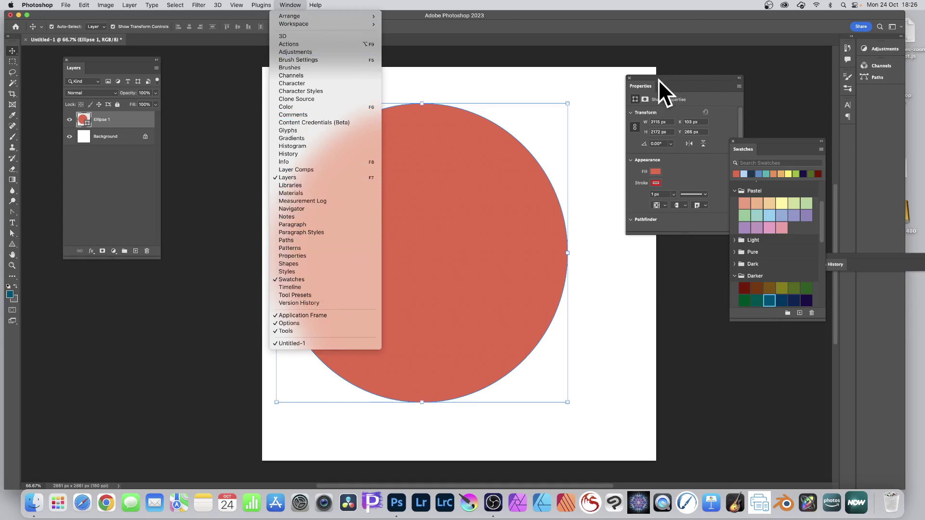
left_click(676, 88)
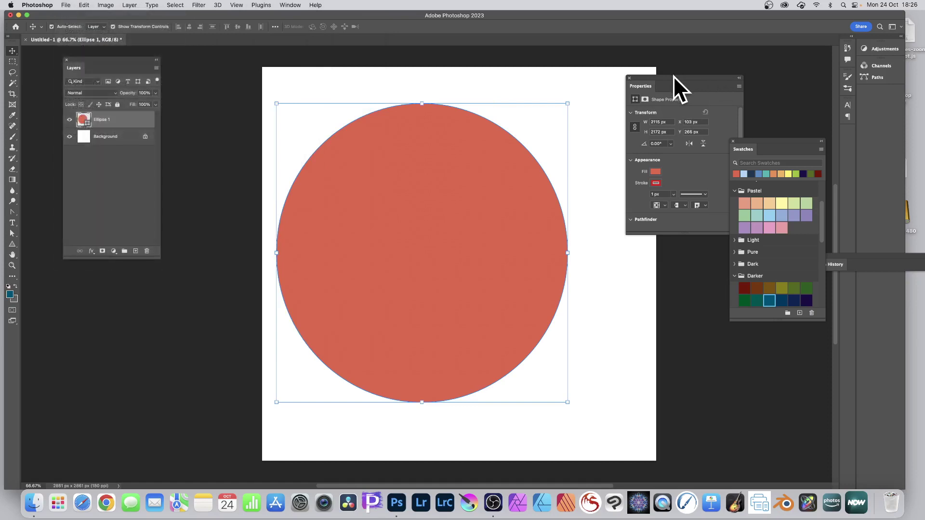
Preview a raspberry pink fill (#d44d74) by setting saturation 23 and Lab a 56
double_click(83, 119)
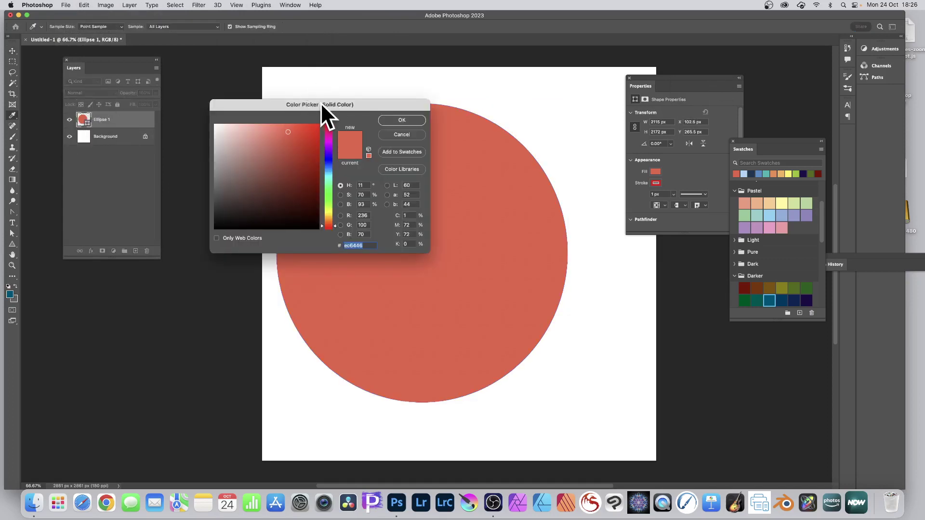
left_click_drag(299, 160, 274, 168)
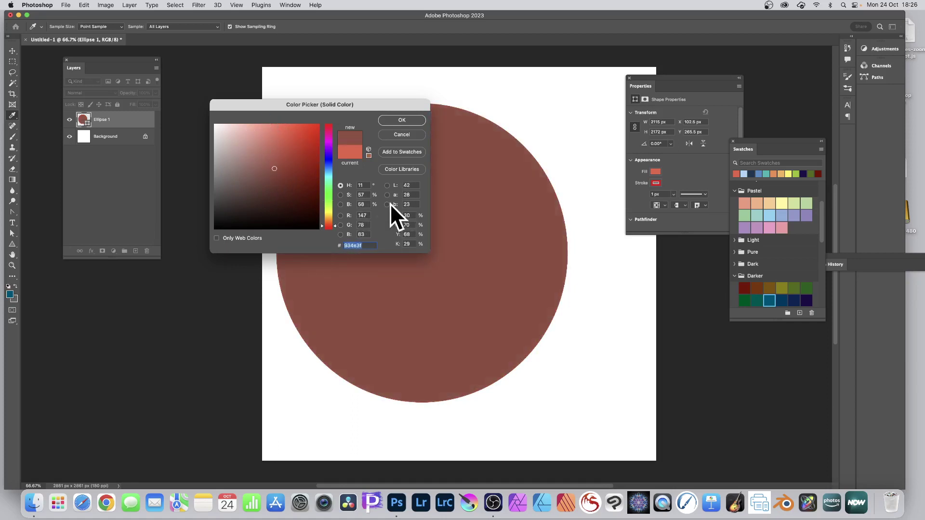
double_click(362, 195)
type("23")
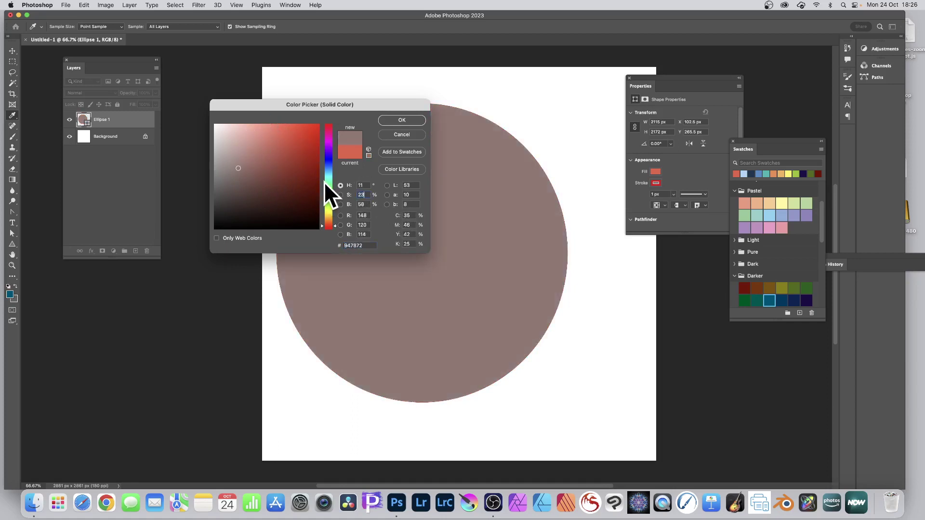
double_click(410, 195)
type("56")
key("Tab")
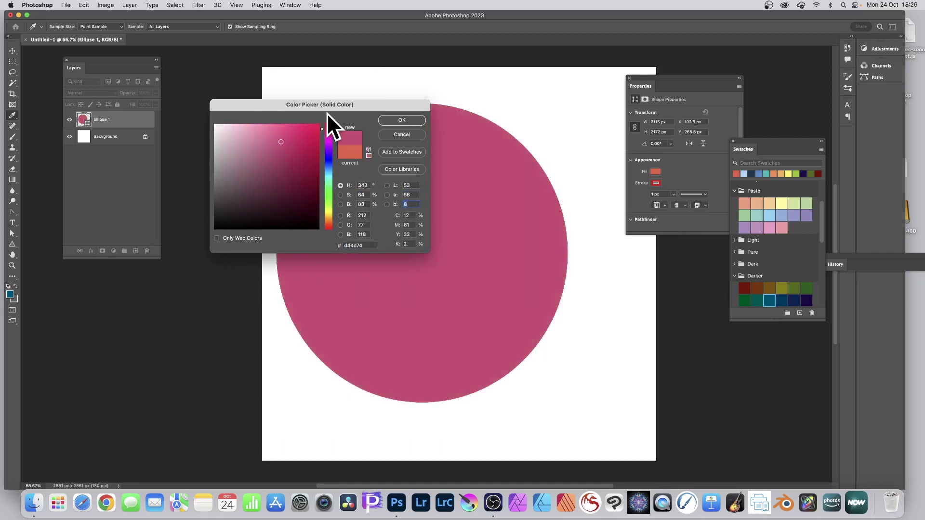
Try PANTONE 7424 C and 7425 C from Color Libraries, then confirm a crimson fill
left_click(407, 169)
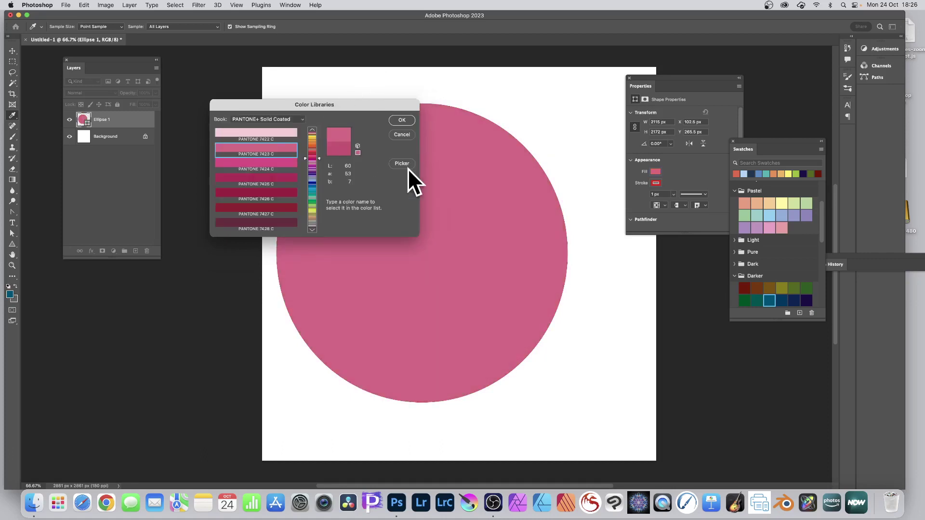
left_click(259, 160)
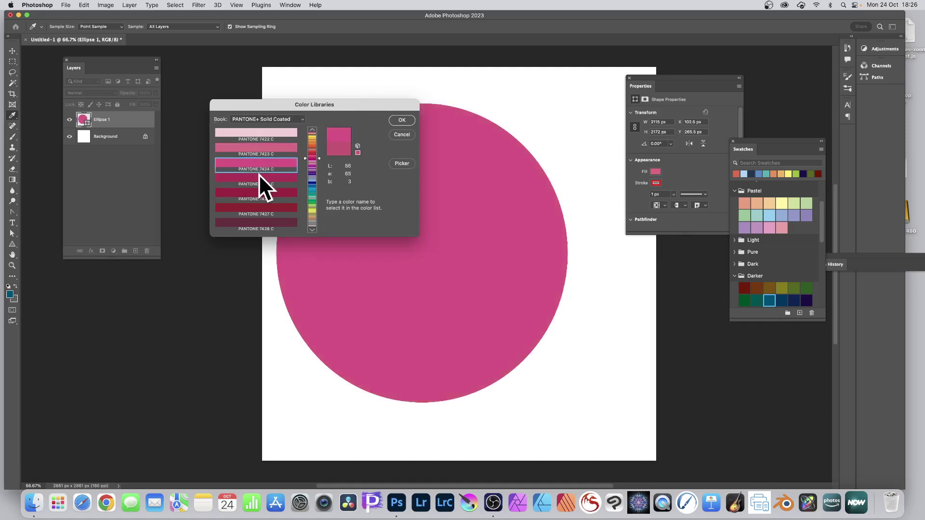
left_click(259, 174)
left_click(312, 155)
left_click(313, 163)
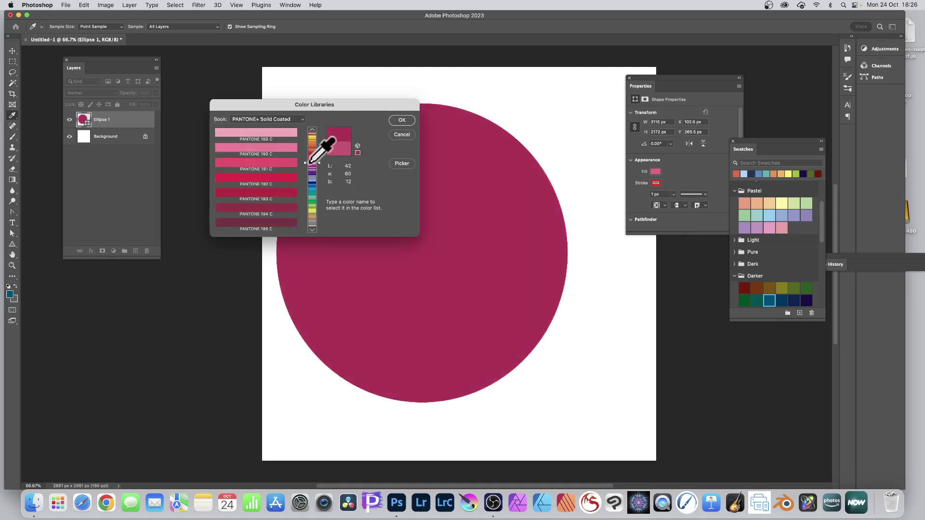
left_click(400, 164)
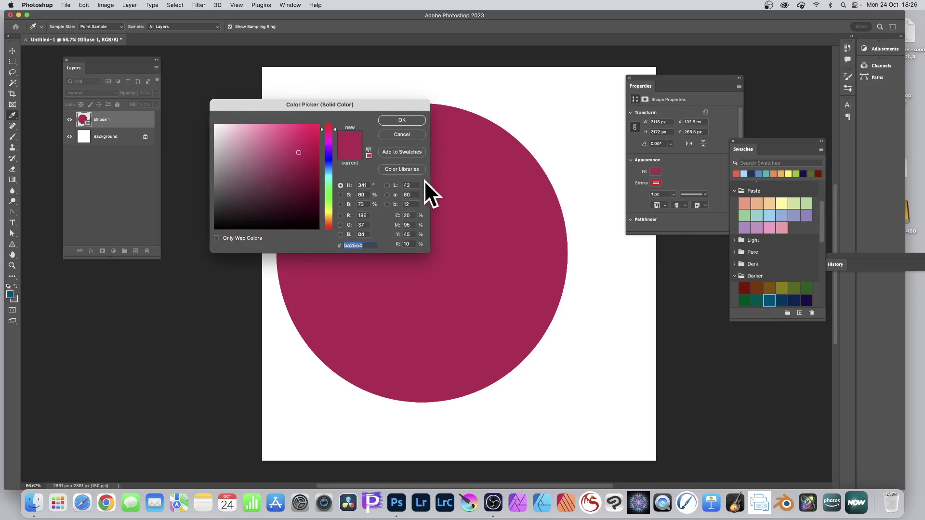
left_click(407, 119)
key("v")
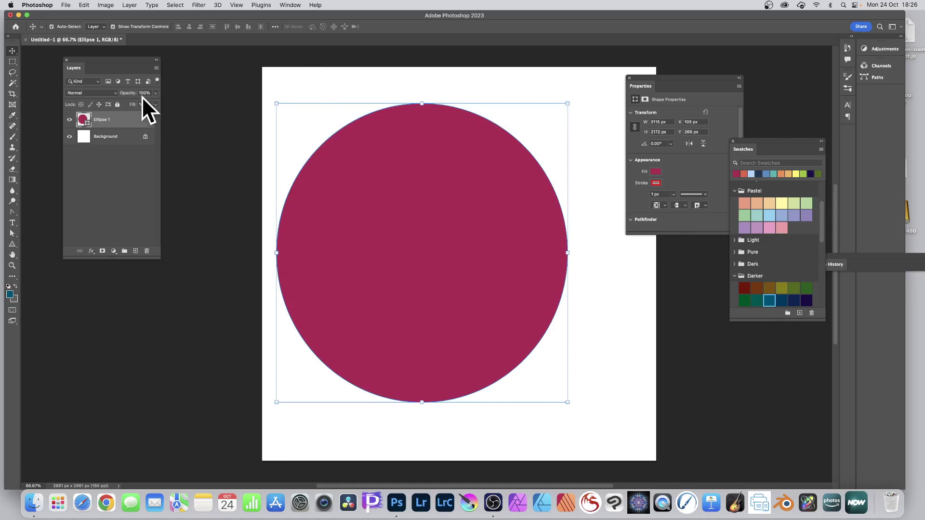
Change the circle's fill to bright cyan (RGB 5, 247, 250)
double_click(82, 120)
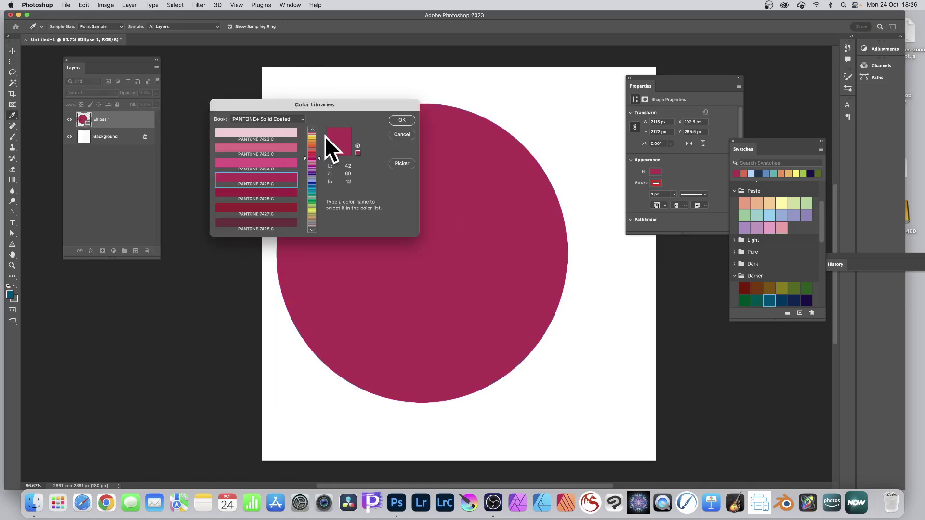
left_click(401, 164)
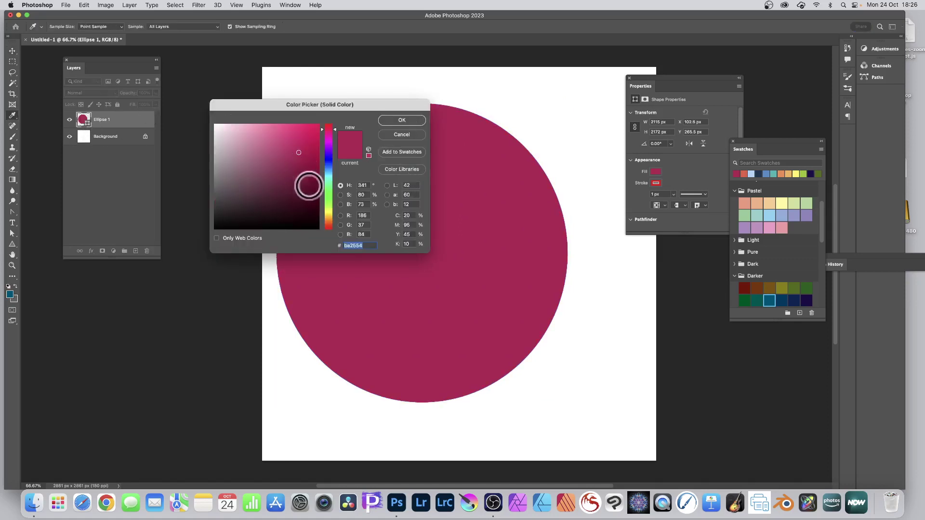
left_click(328, 177)
left_click_drag(312, 153, 316, 128)
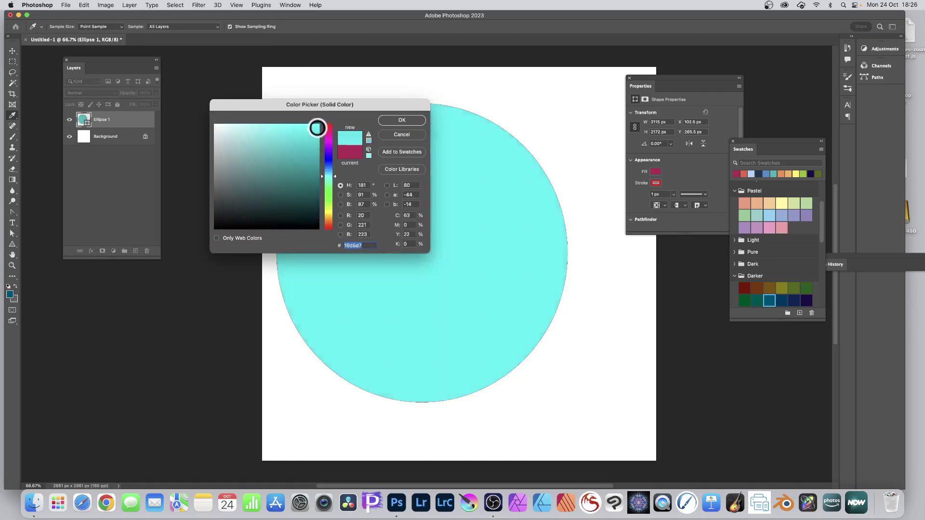
left_click(390, 119)
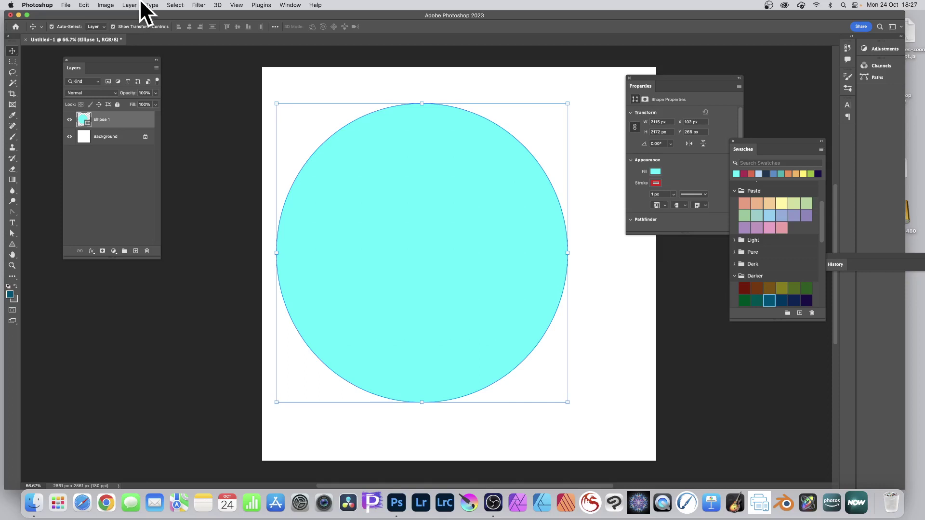
Open Layer Content Options and try near-black, soft teal and bright yellow fills
left_click(129, 6)
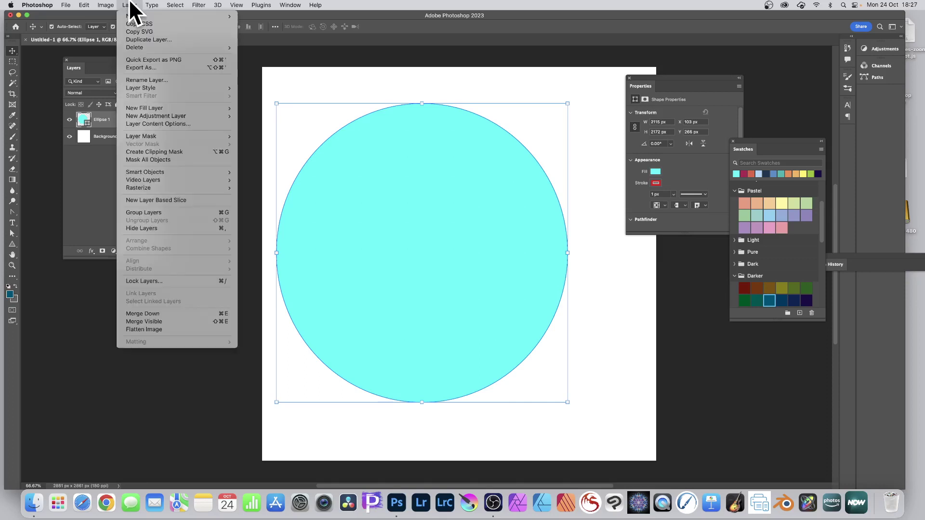
left_click(157, 124)
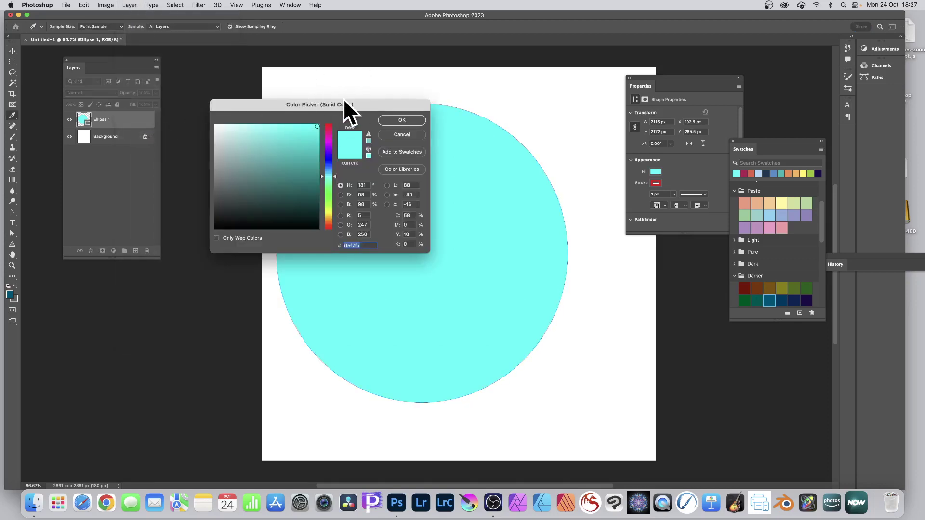
mouse_move(303, 163)
left_mouse_down()
mouse_move(264, 200)
mouse_move(265, 154)
mouse_move(314, 222)
left_mouse_up()
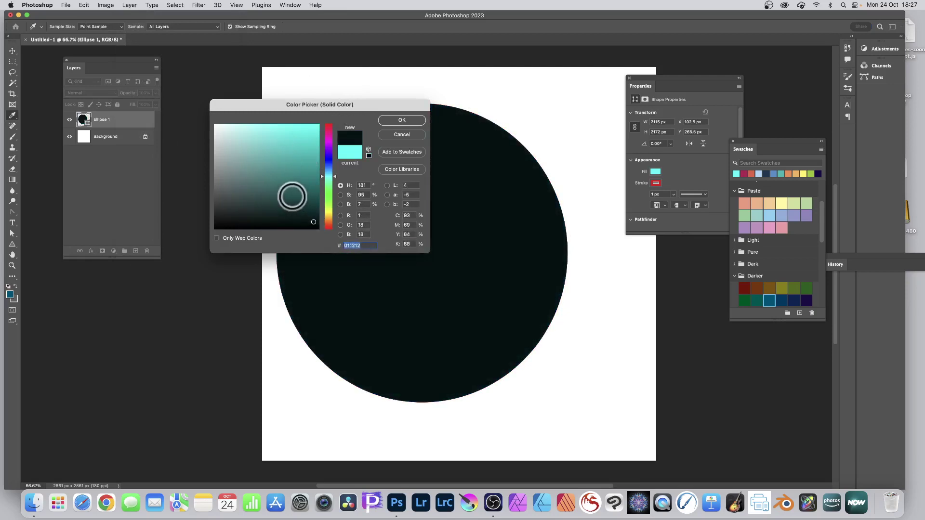
mouse_move(244, 145)
left_mouse_down()
mouse_move(227, 130)
mouse_move(243, 155)
left_mouse_up()
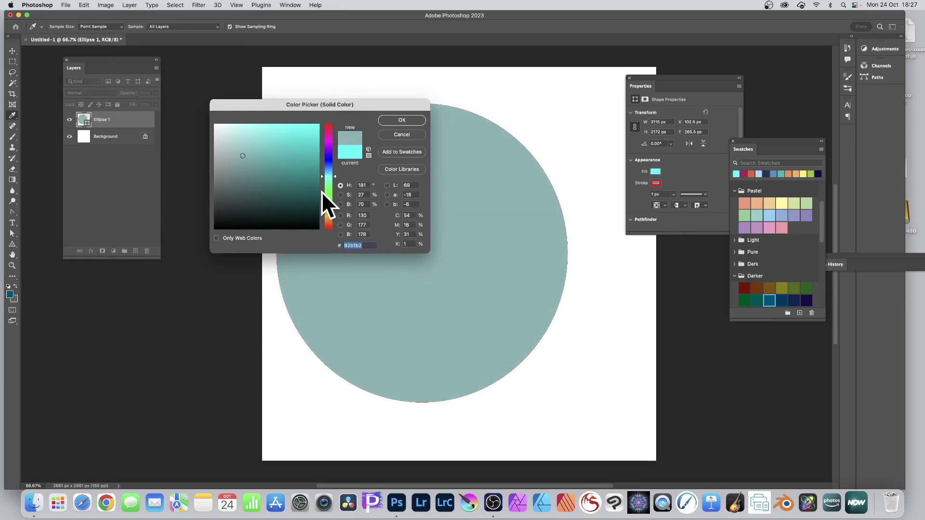
left_click_drag(321, 192, 329, 216)
left_click_drag(299, 165, 315, 124)
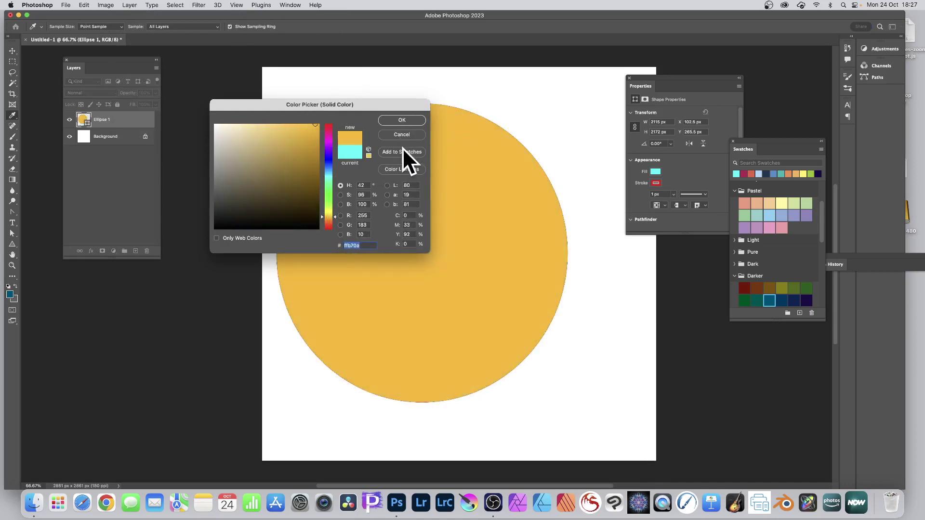
Enter Lab a 60 and cyan 55, then confirm a muted grey-blue fill
left_click(404, 195)
type("60")
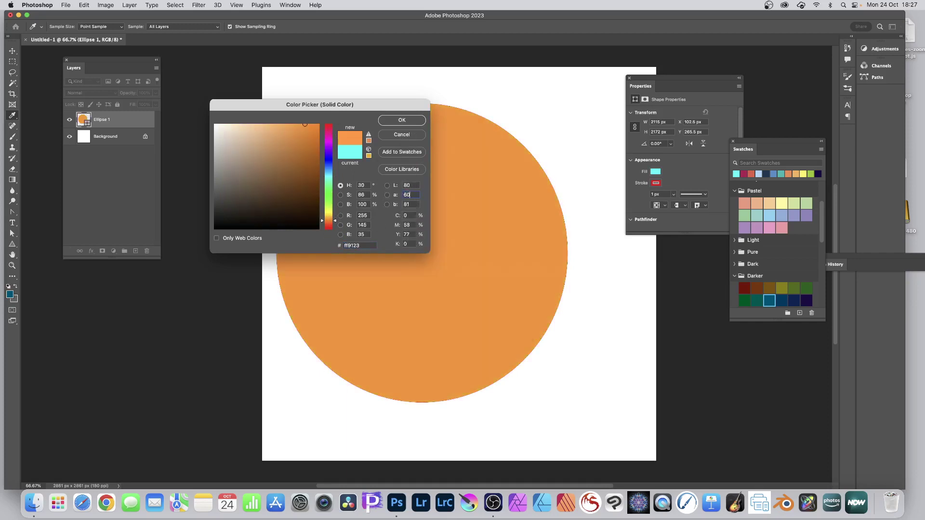
left_click(410, 215)
type("5")
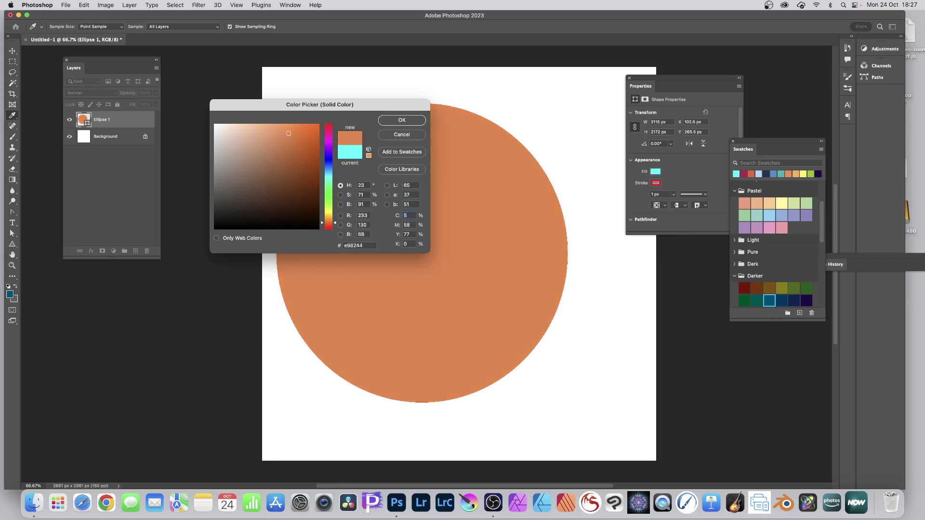
type("5")
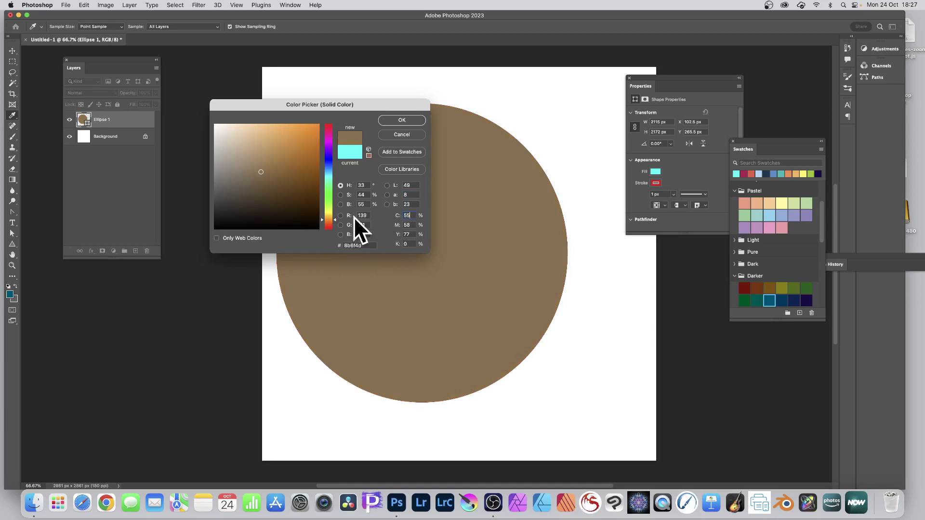
left_click_drag(336, 220, 239, 150)
left_click(403, 119)
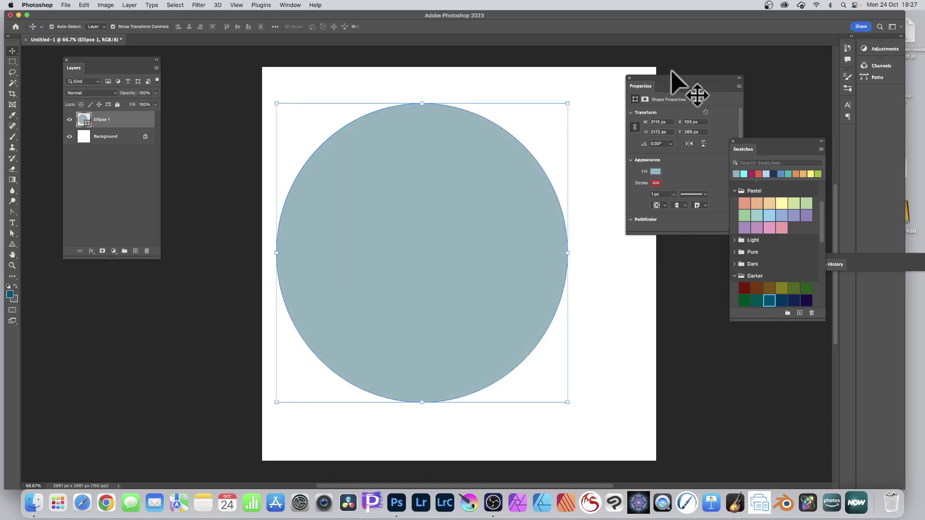
left_click_drag(659, 77, 618, 73)
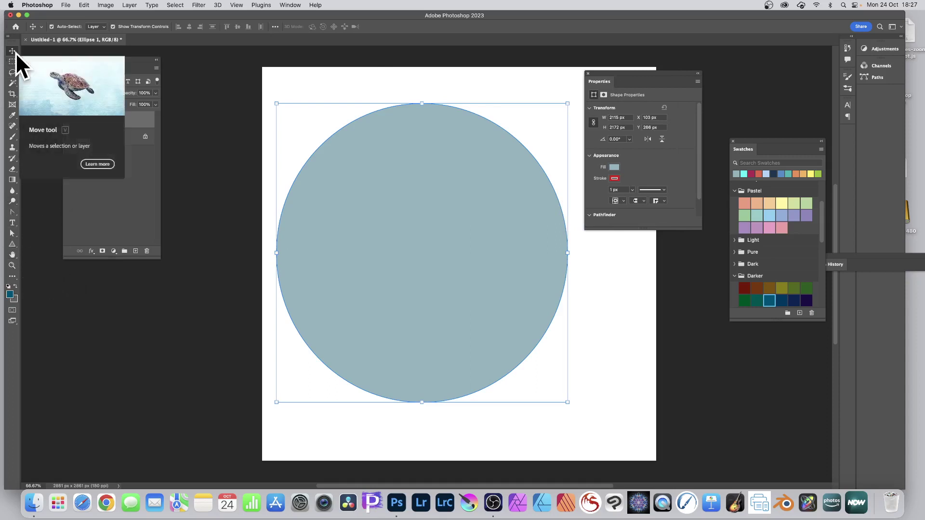
left_click(13, 83)
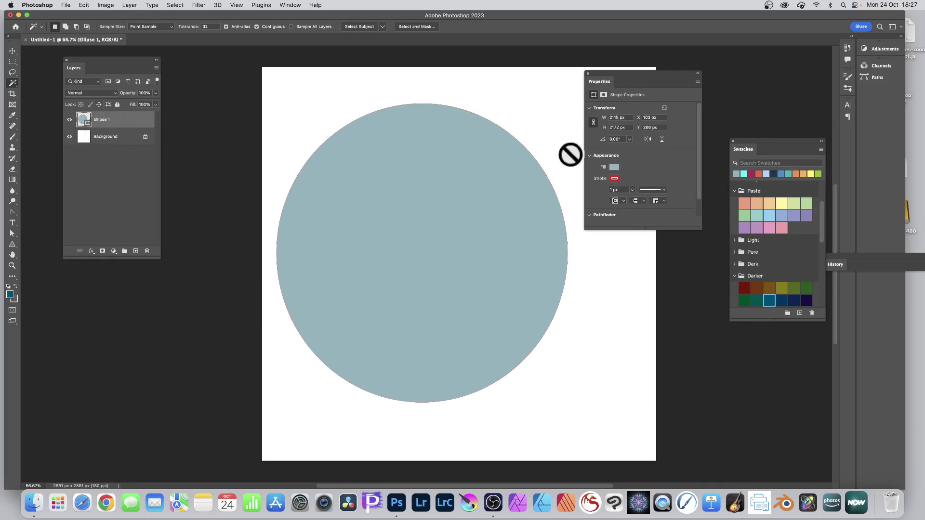
Try gradient and pattern fills on the circle, then return it to a solid colour fill
left_click(288, 6)
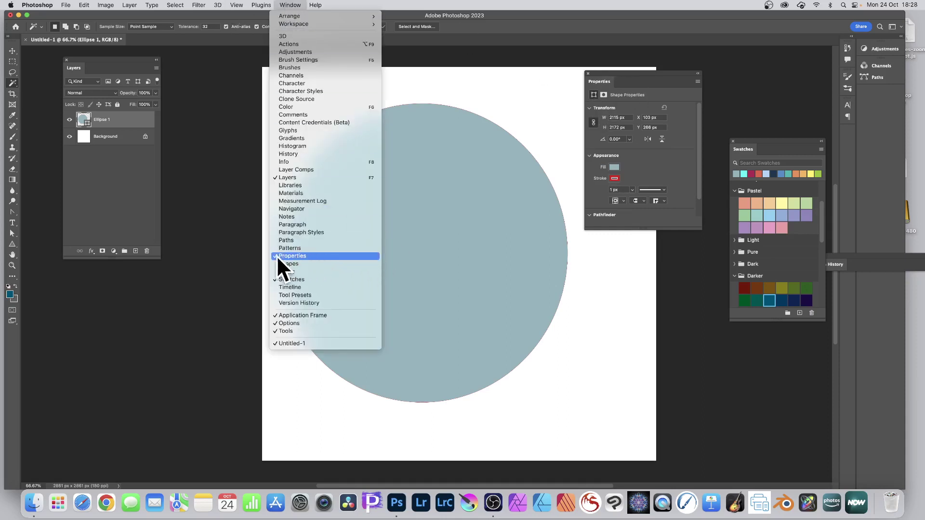
left_click(628, 73)
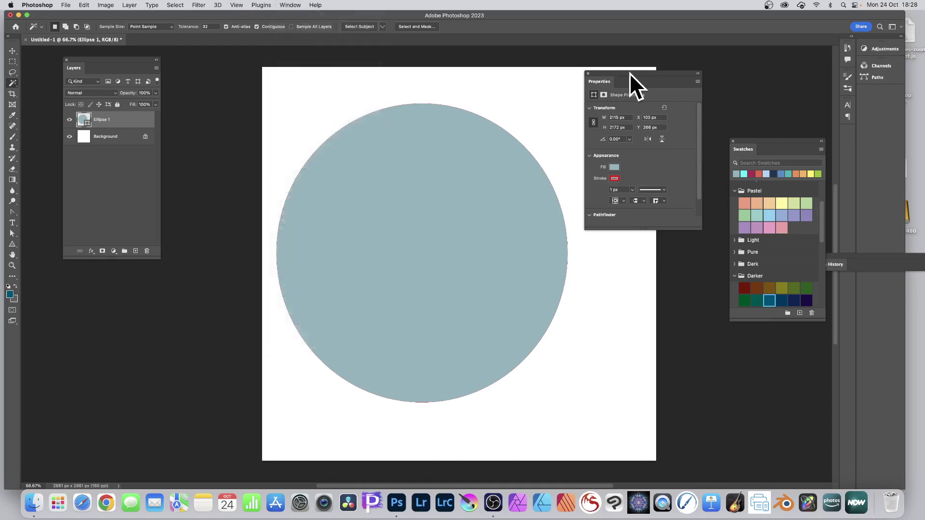
left_click(615, 168)
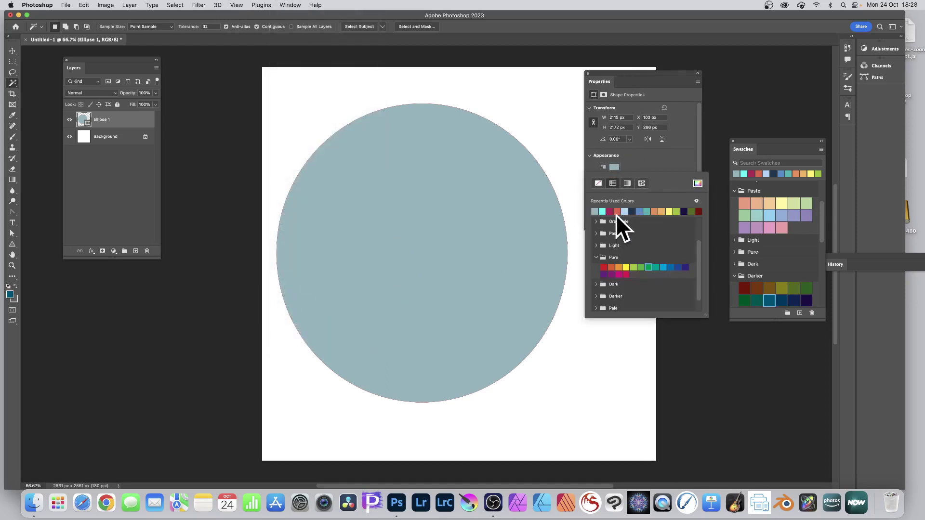
left_click(628, 183)
left_click(641, 183)
left_click(627, 184)
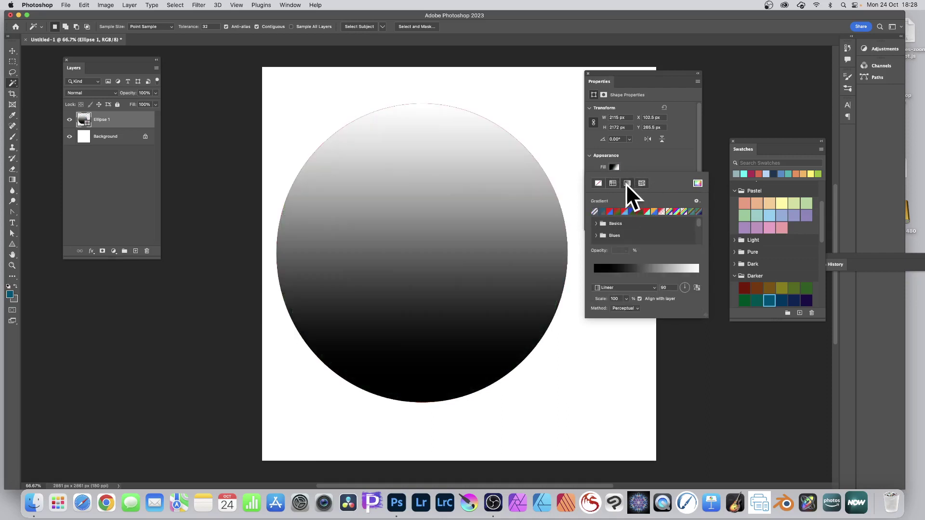
left_click(611, 183)
left_click(642, 184)
left_click(626, 184)
left_click(616, 184)
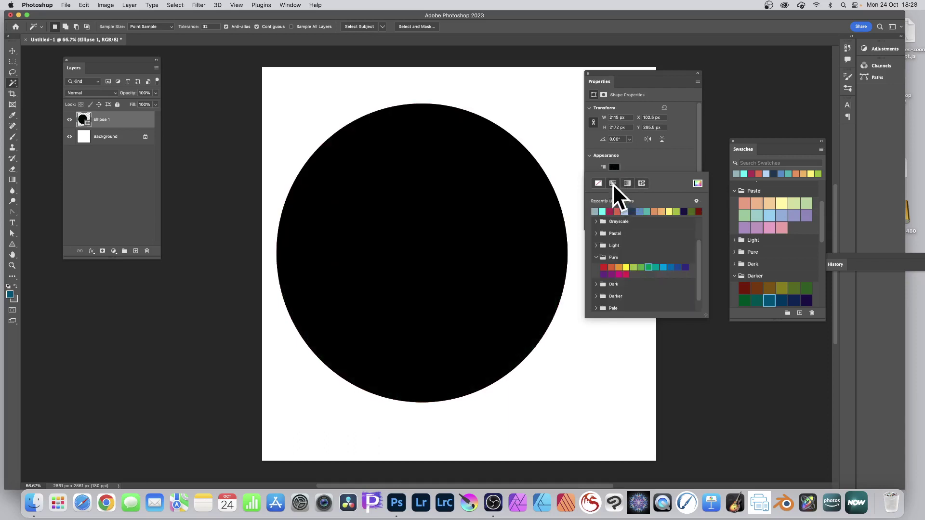
Preview recent and Pastel swatches on the circle, ending on pastel pink #f39ca2
left_click(617, 211)
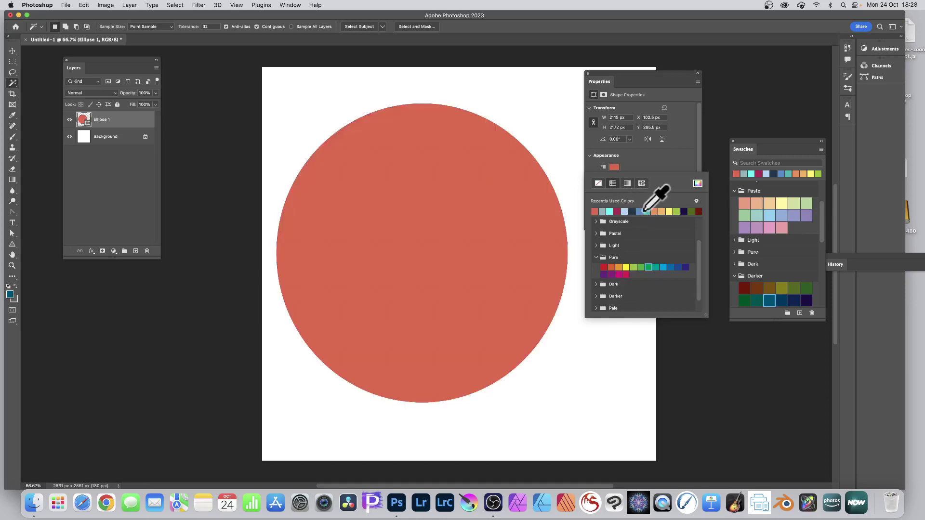
left_click(624, 211)
left_click(631, 212)
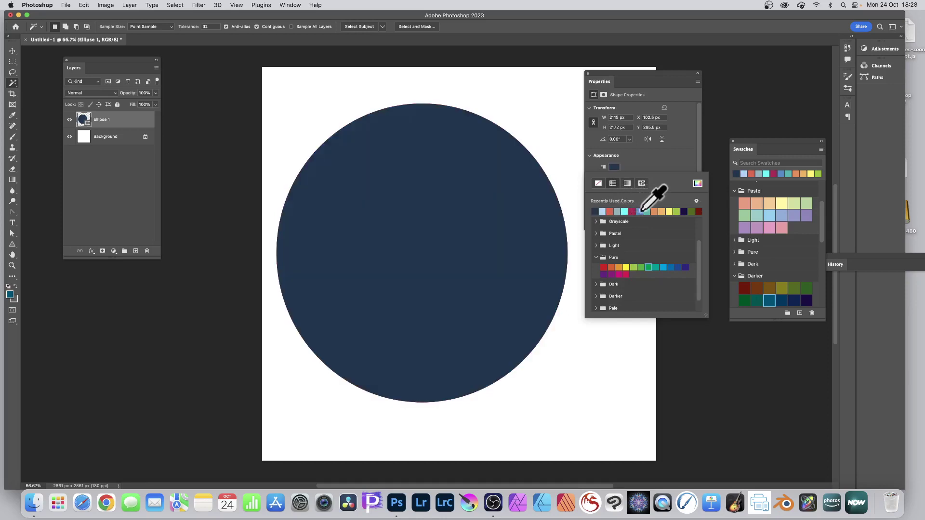
left_click(640, 212)
left_click(647, 211)
left_click(662, 211)
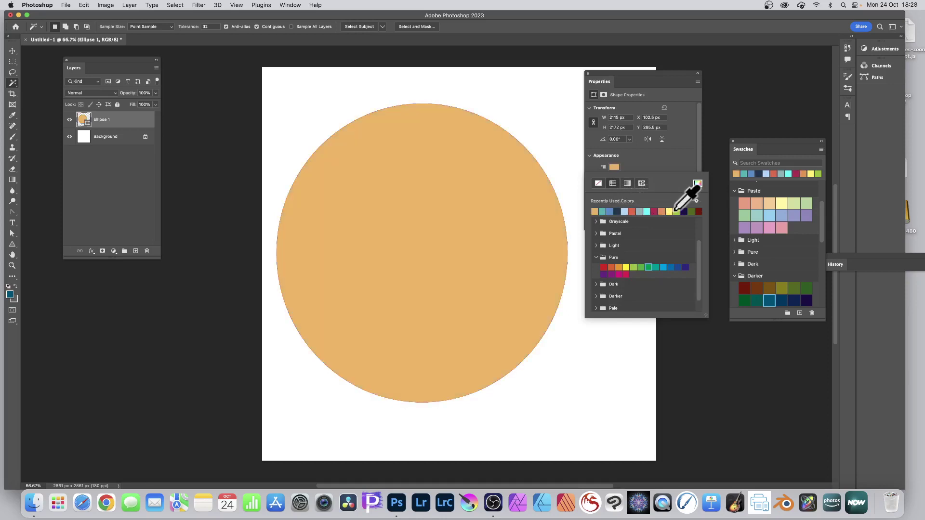
left_click(597, 233)
left_click(619, 244)
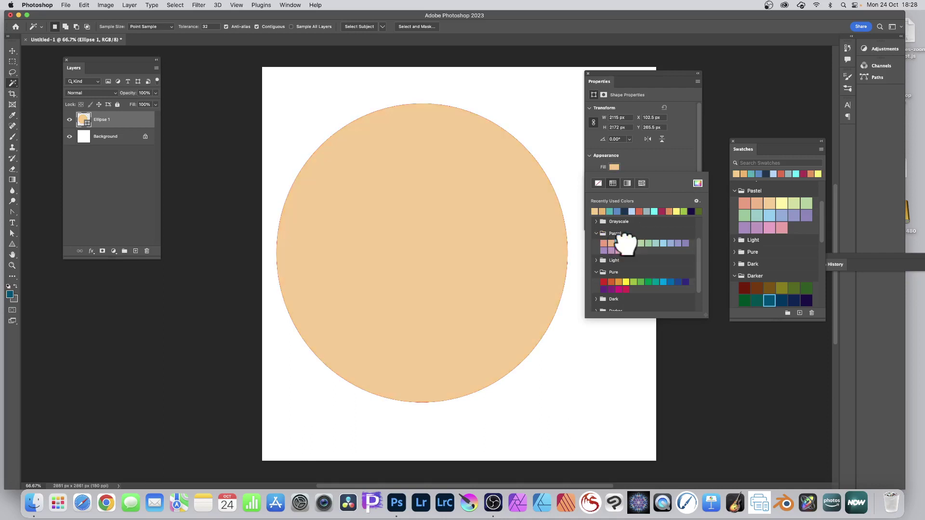
left_click(626, 243)
left_click(626, 250)
Pick and confirm dusty pink #d99398 in the Color Picker, then reposition the Swatches panel
left_click(698, 184)
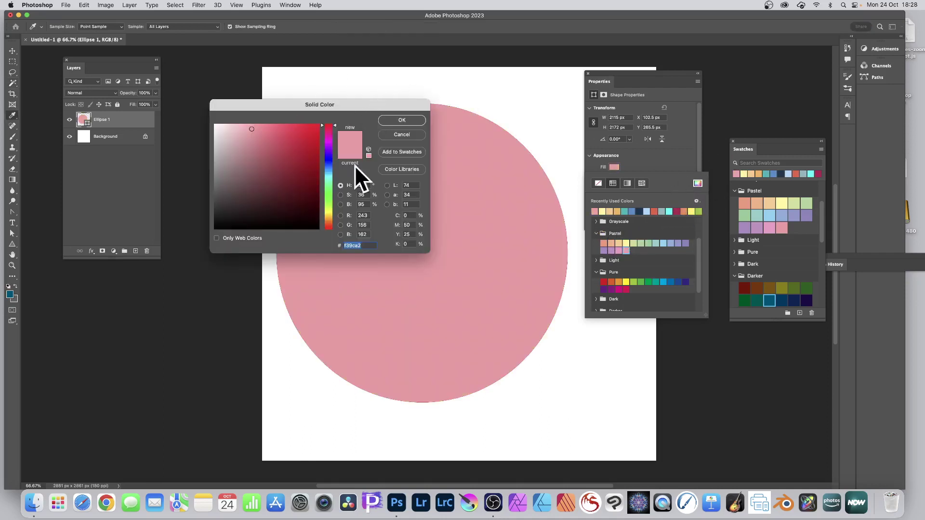
left_click(320, 203)
mouse_move(320, 203)
left_mouse_down()
mouse_move(264, 165)
mouse_move(318, 186)
mouse_move(308, 137)
mouse_move(326, 130)
mouse_move(262, 134)
mouse_move(256, 157)
mouse_move(232, 149)
mouse_move(224, 134)
mouse_move(247, 139)
left_mouse_up()
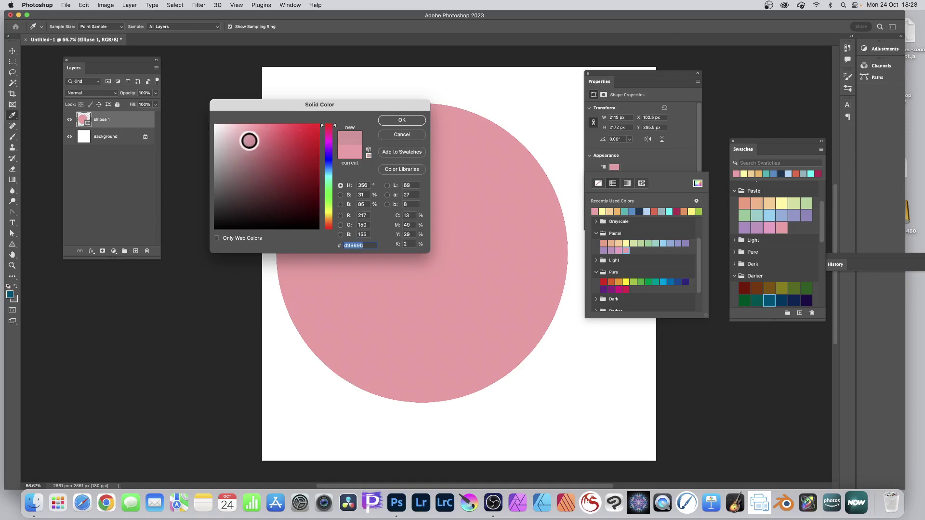
left_click(399, 121)
key("w")
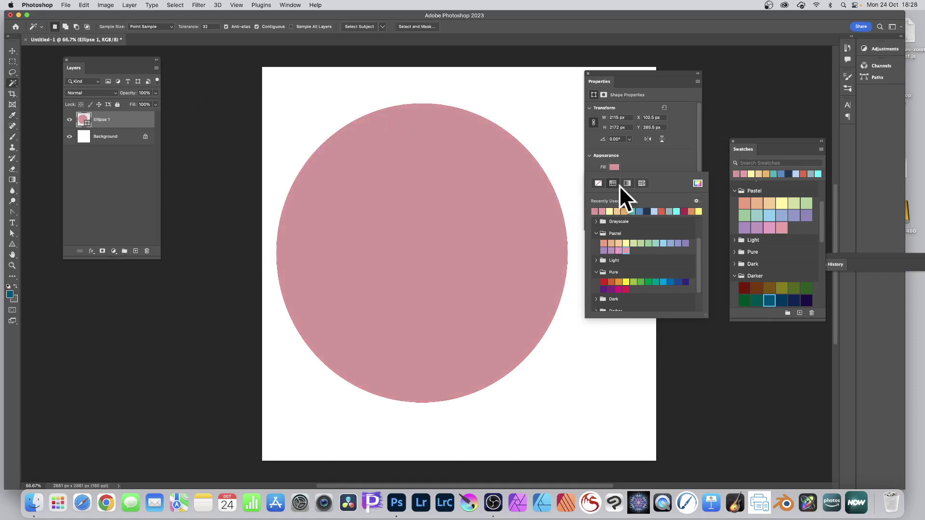
left_click_drag(755, 138, 729, 121)
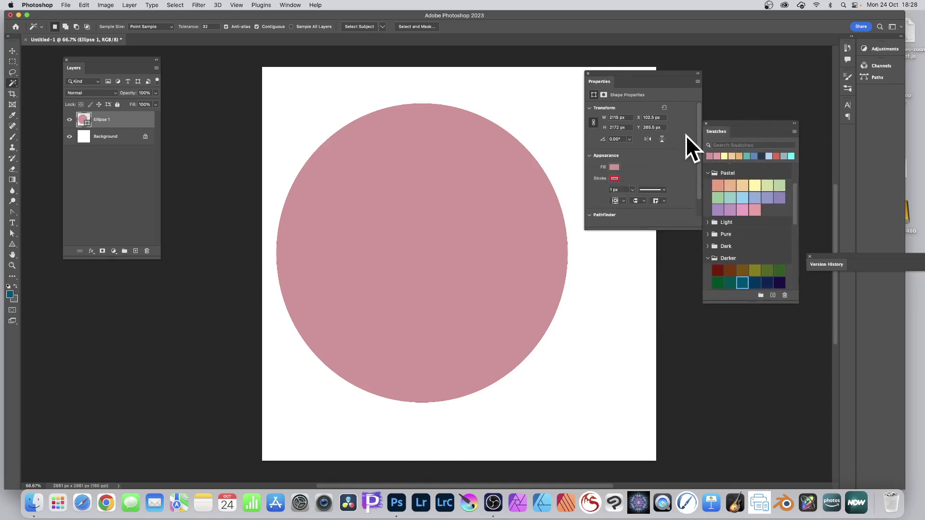
Cycle the circle through Pastel swatches: peach, yellows, greens, blues, mauve and pink
left_click(290, 5)
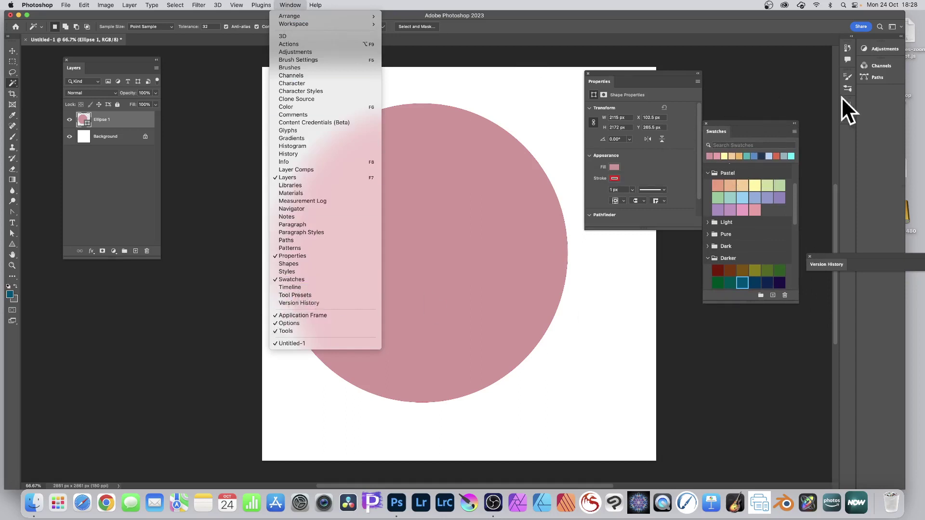
left_click(747, 121)
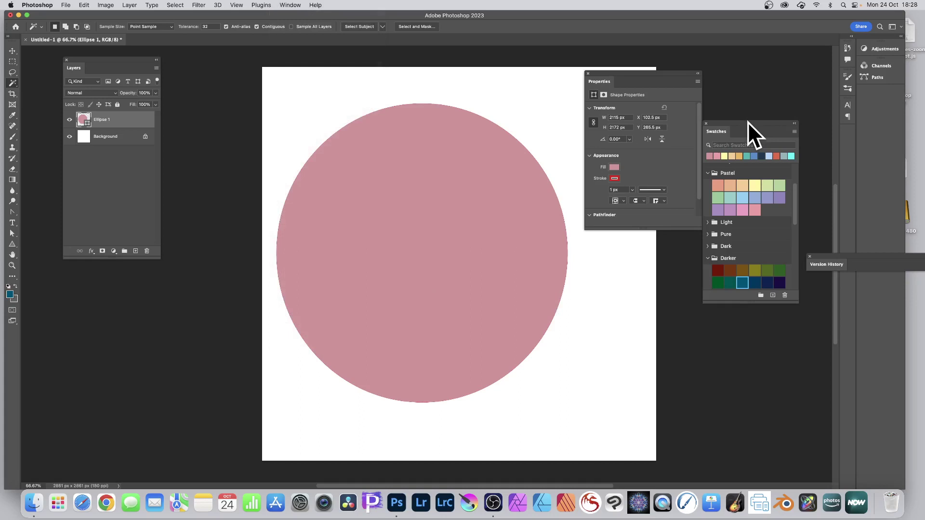
left_click(718, 185)
left_click(730, 185)
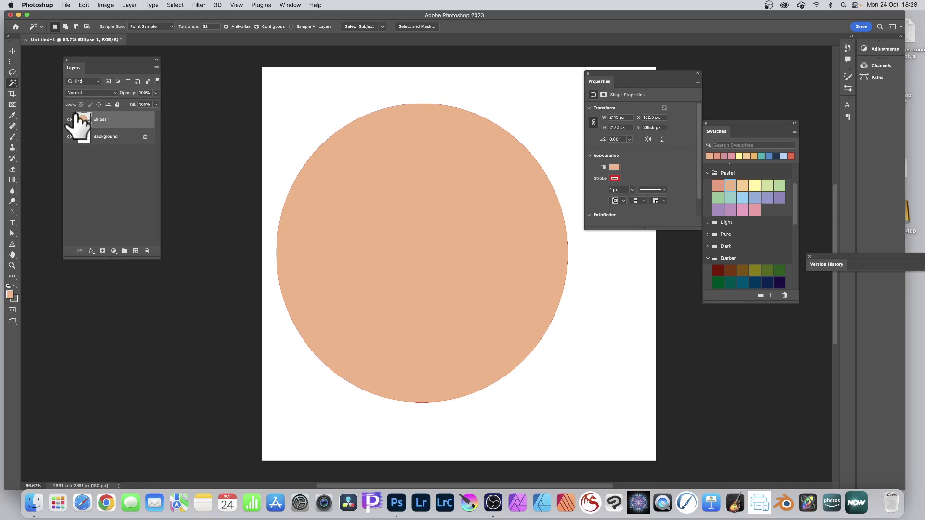
left_click(742, 186)
left_click(755, 185)
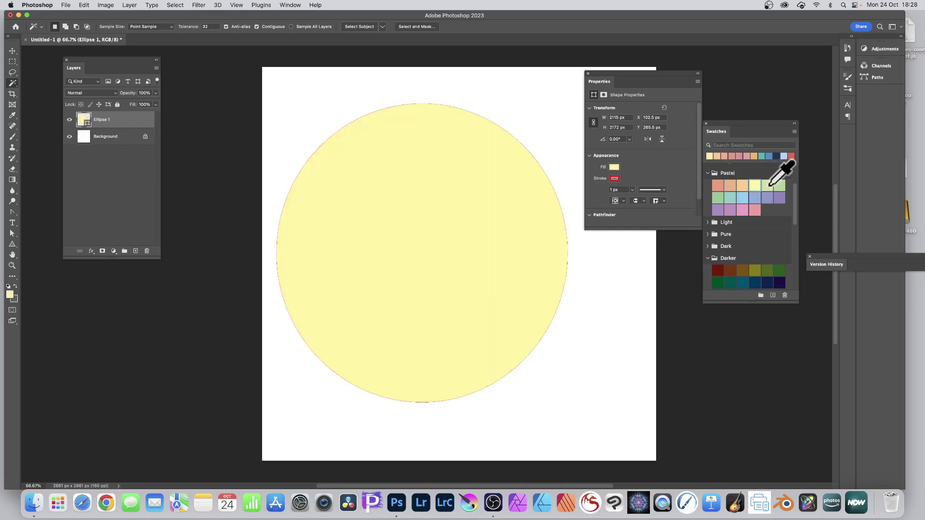
left_click(767, 185)
left_click(779, 185)
left_click(779, 198)
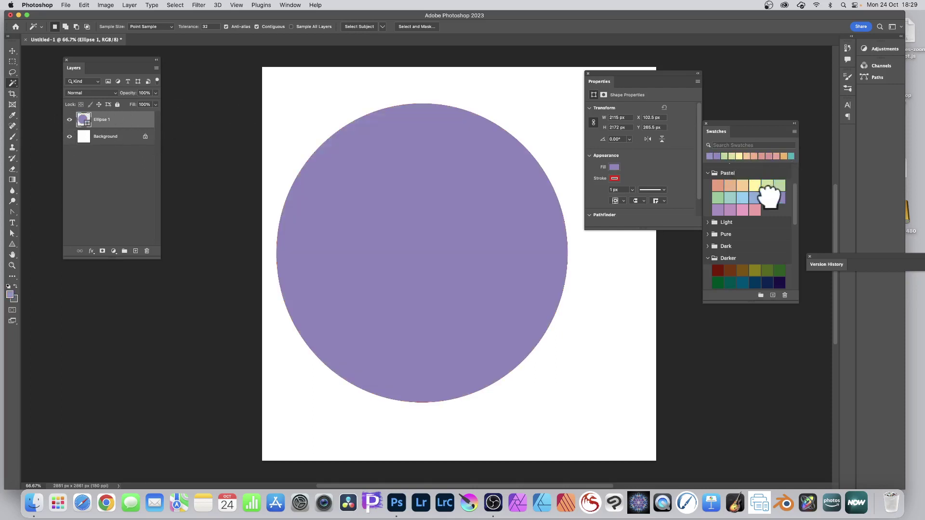
left_click(766, 197)
left_click(754, 197)
left_click(742, 198)
left_click(730, 210)
left_click(742, 210)
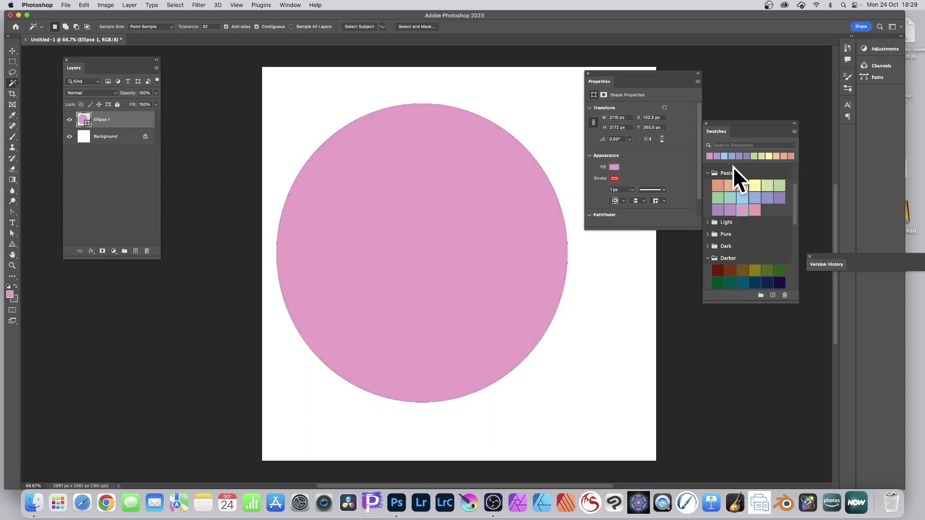
left_click(742, 186)
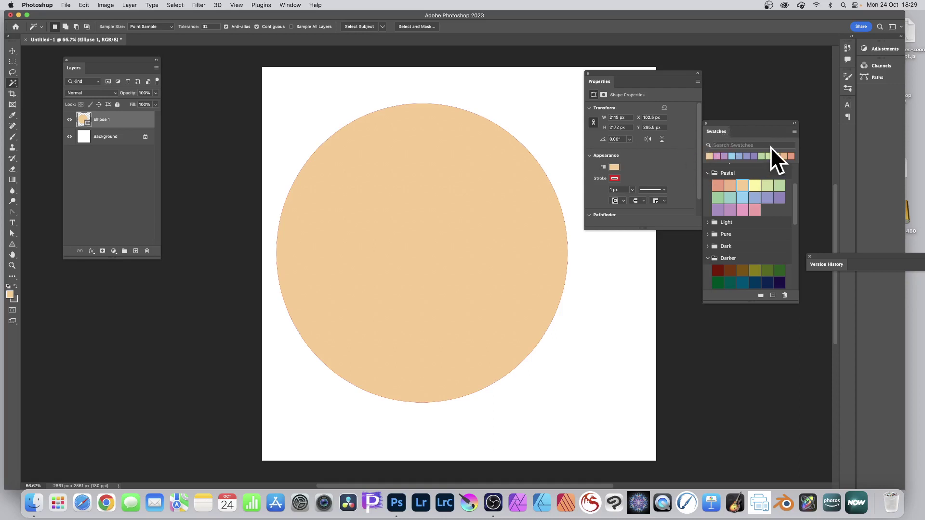
Try recent-colour swatches and settle on light yellow-green for the circle's fill
left_click(720, 157)
left_click(729, 155)
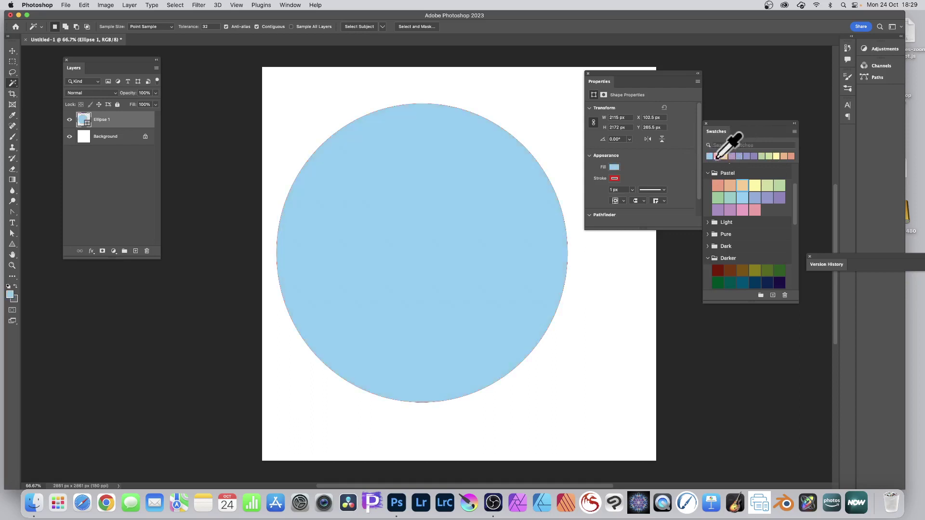
left_click(744, 156)
left_click(746, 156)
left_click(754, 155)
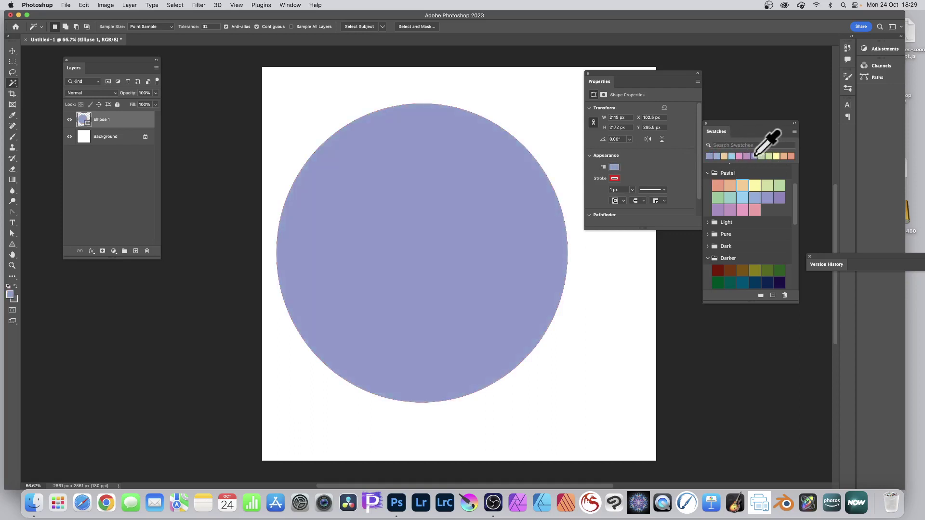
left_click(763, 156)
left_click(776, 156)
left_click(769, 155)
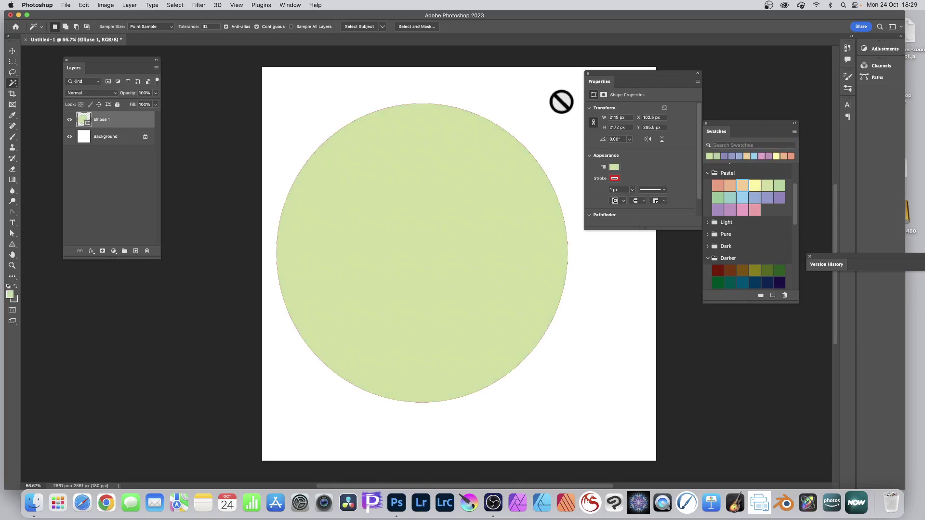
left_click(13, 49)
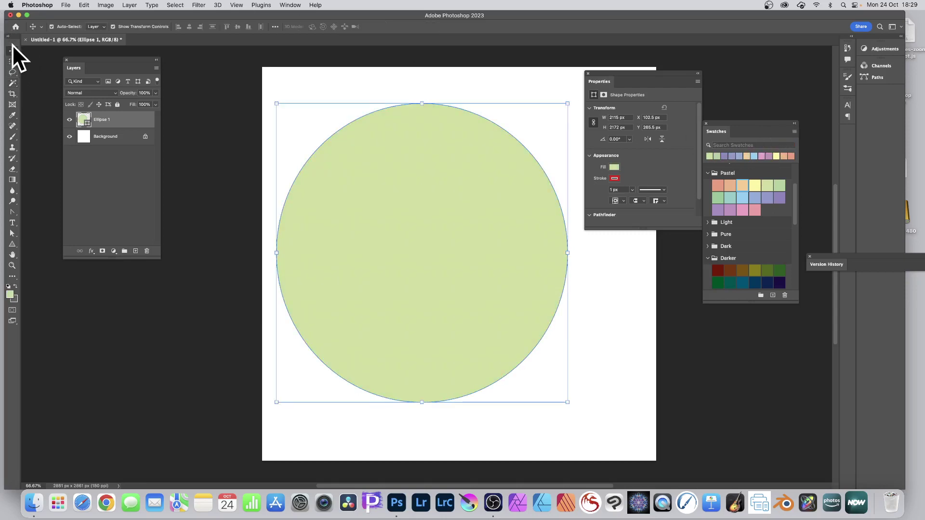
Delete the circle layer and switch to the Custom Shape Tool
key("BackSpace")
left_click(12, 244)
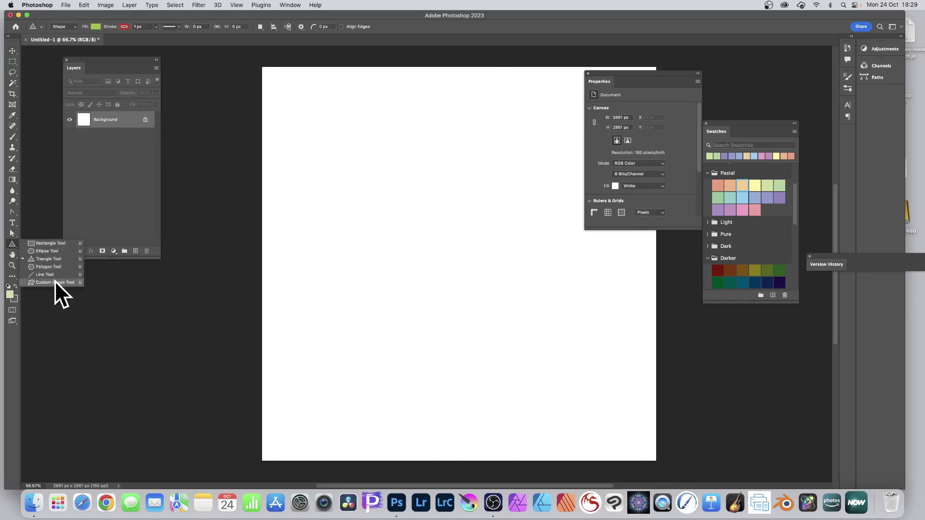
left_click(54, 282)
left_click(13, 244)
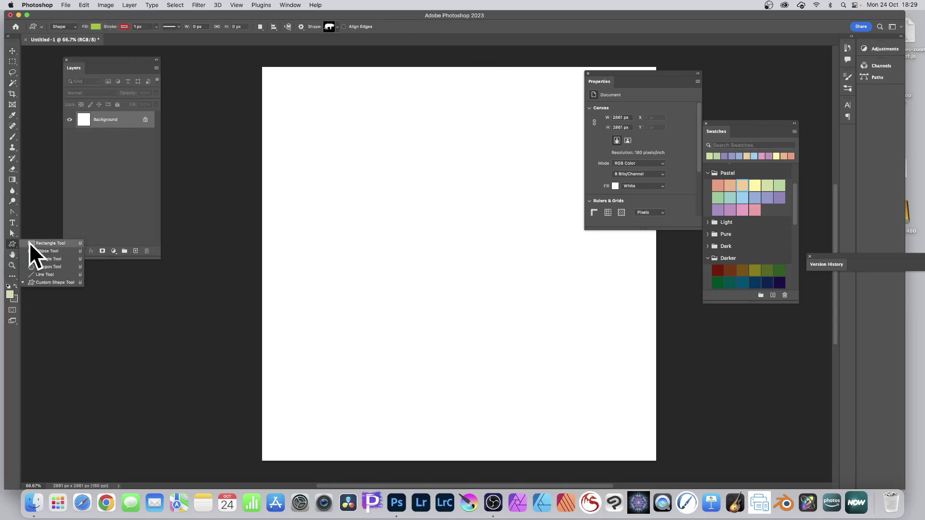
left_click(53, 283)
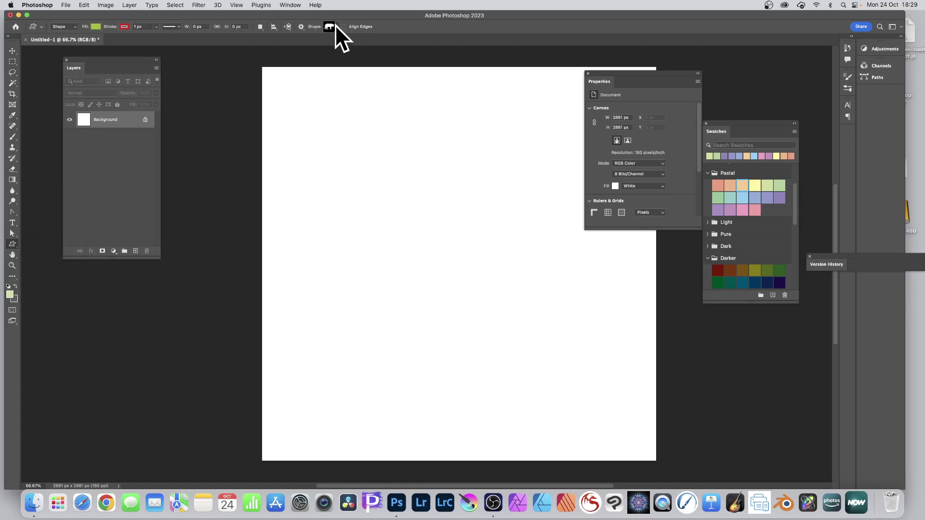
Browse the custom shape picker showing the Wild Animals, Leaf Trees, Boats and Flowers groups
left_click(336, 25)
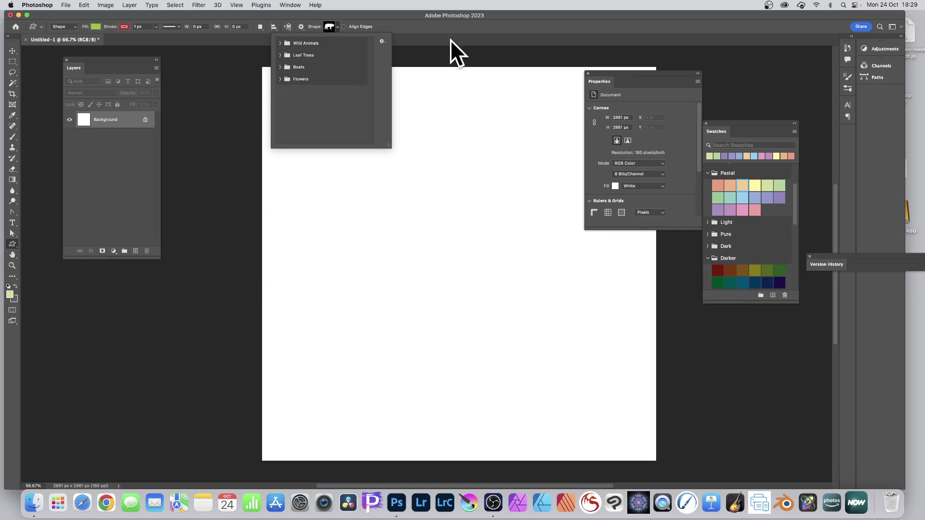
left_click(383, 41)
left_click(345, 48)
left_click(289, 5)
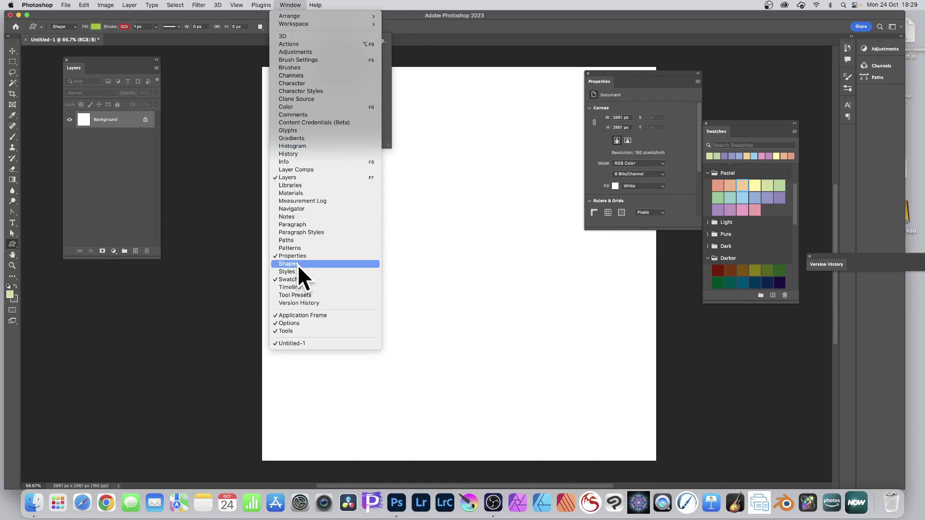
left_click(444, 22)
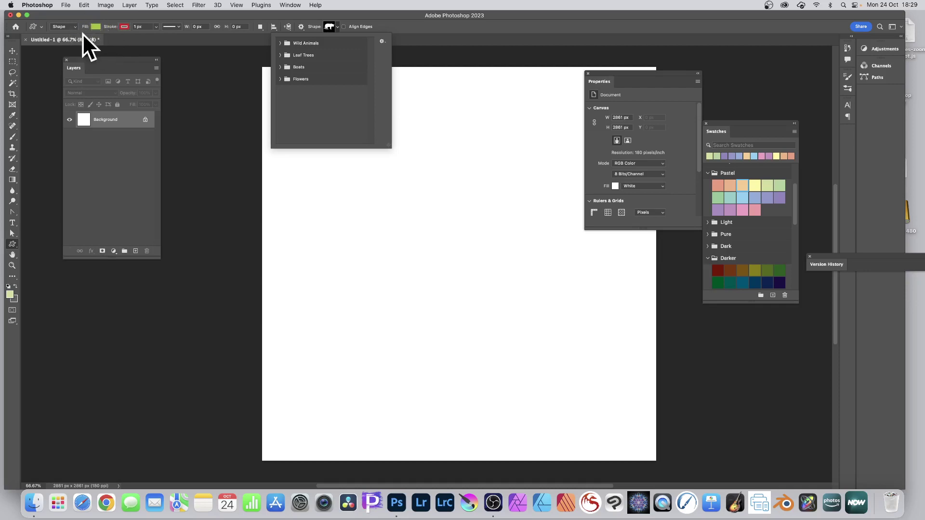
Draw a large tiger custom shape across the canvas as the Tiger 1 layer
left_click_drag(294, 181, 595, 382)
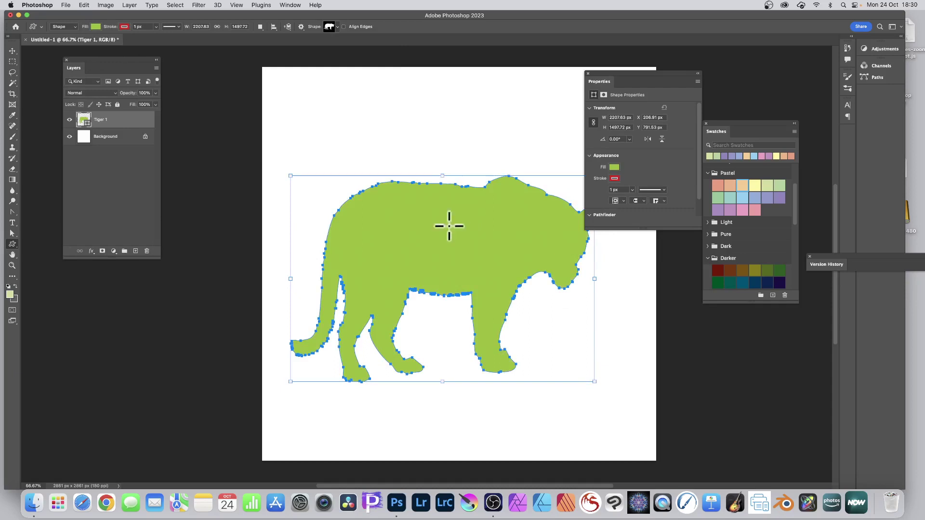
left_click(12, 244)
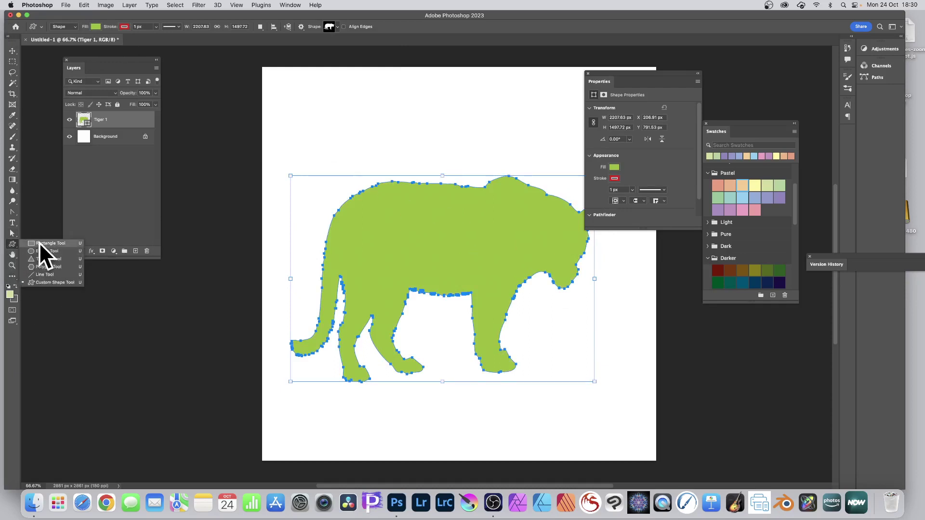
left_click(39, 243)
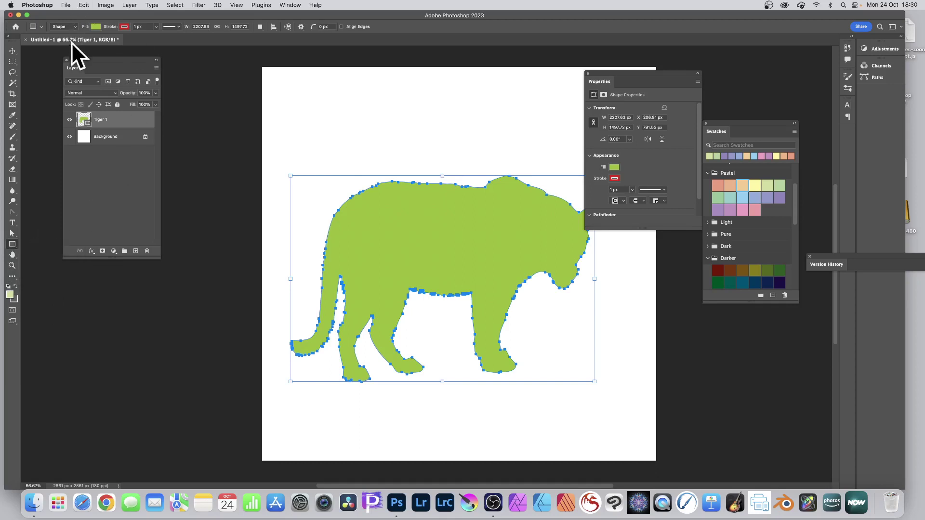
Try recent swatches on the tiger's fill: periwinkle, light blue, purple and cyan
left_click(95, 26)
left_click(75, 70)
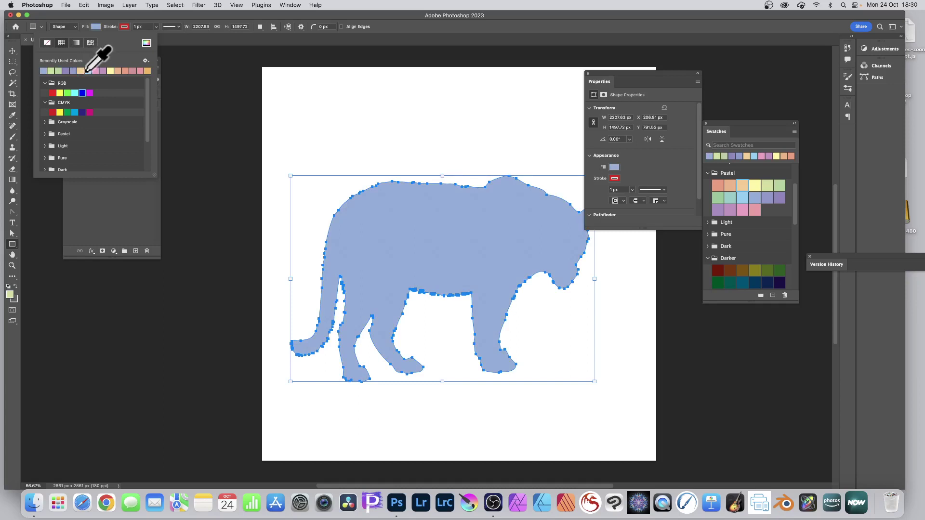
left_click(88, 71)
left_click(74, 70)
left_click(75, 93)
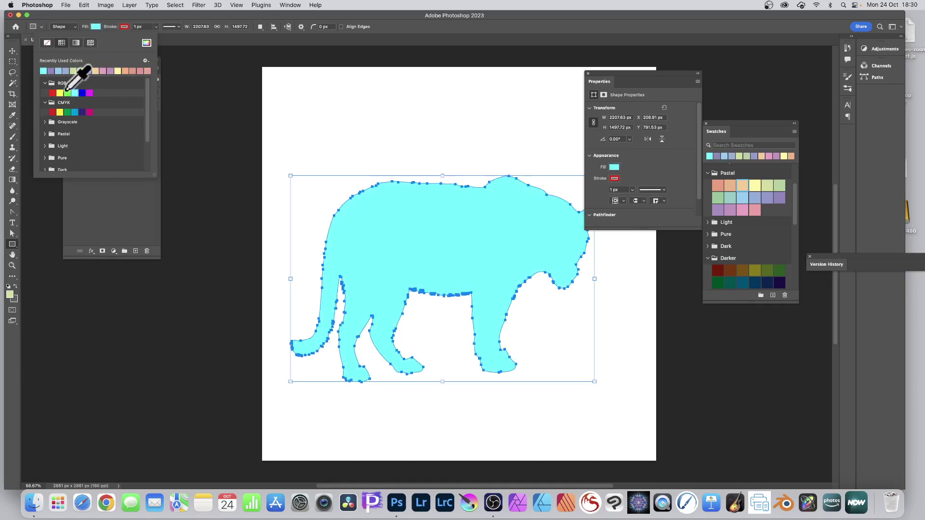
Run through the Pastel swatches and finish with a periwinkle blue tiger fill
left_click(45, 134)
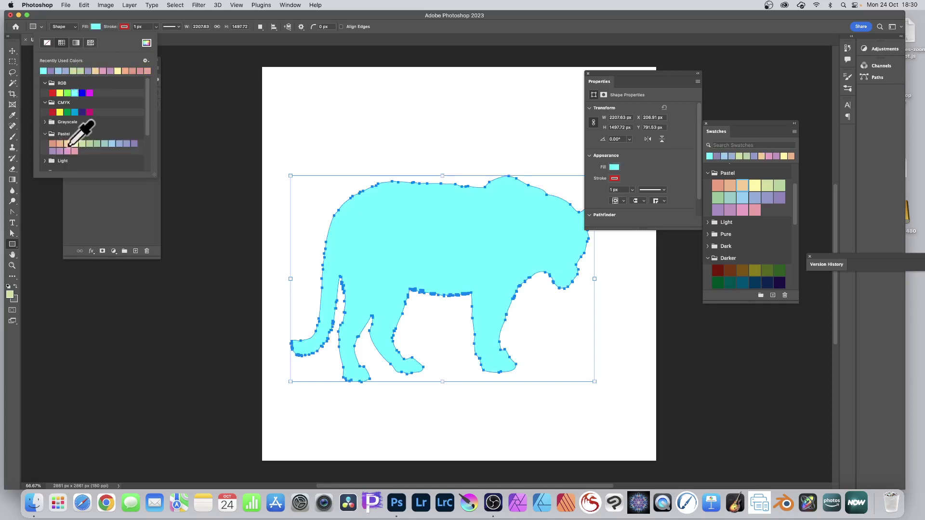
left_click(67, 143)
left_click(60, 143)
left_click(52, 143)
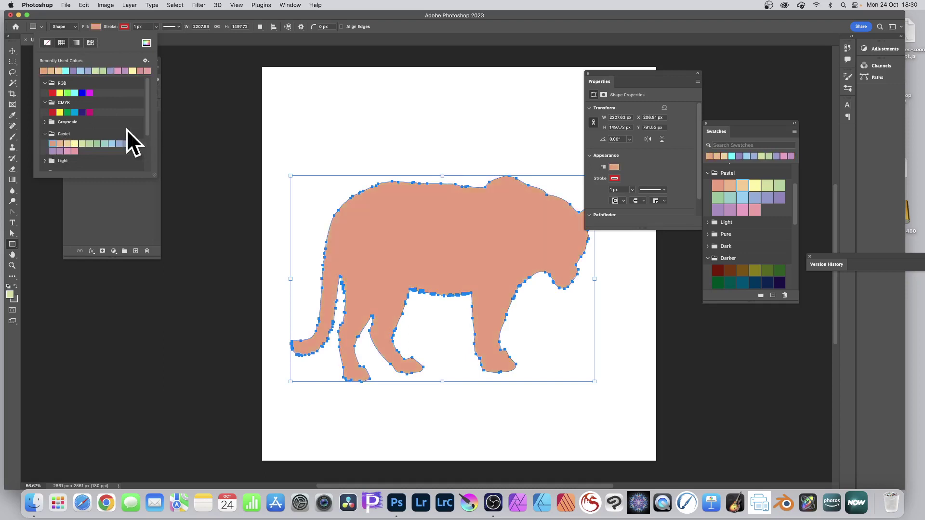
left_click(82, 143)
left_click(90, 143)
left_click(97, 143)
left_click(105, 143)
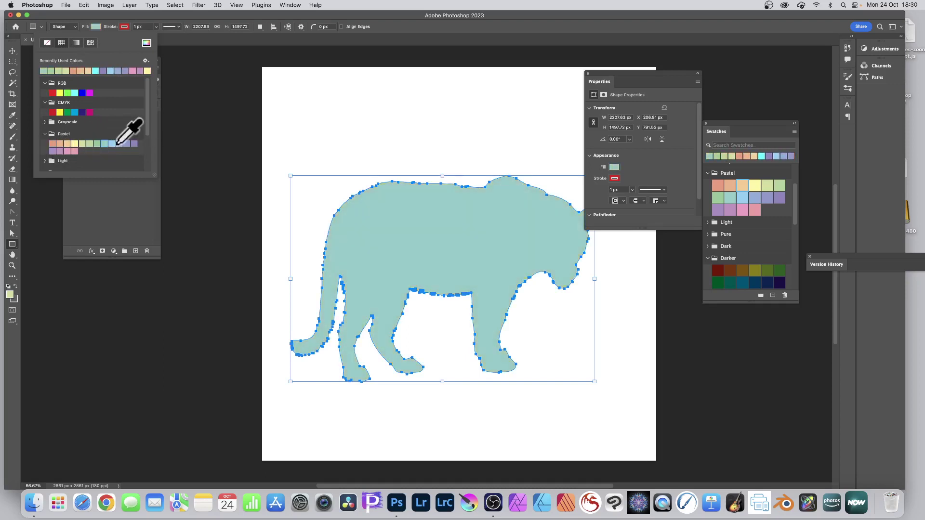
left_click(118, 143)
left_click(101, 16)
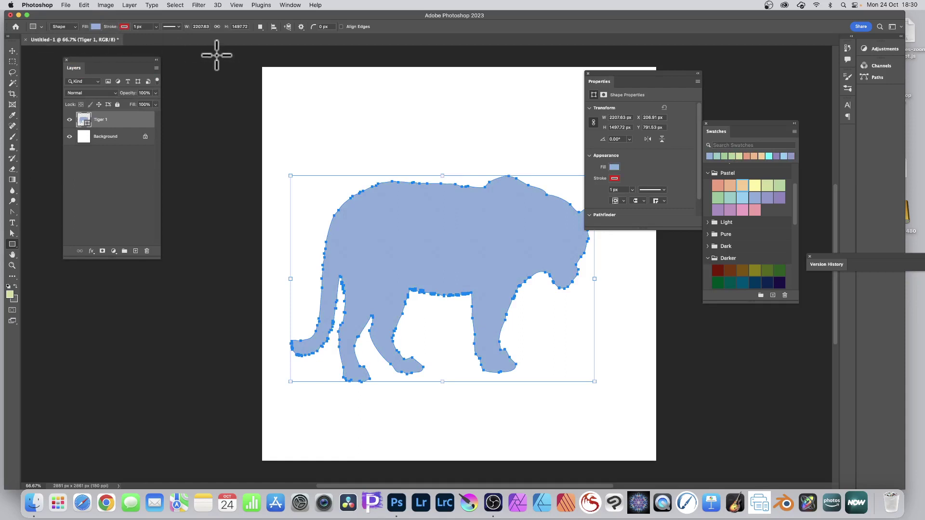
Experiment in the Tiger 1 Color Picker and confirm an orange #ff6102 fill
left_click(13, 51)
left_click(46, 50)
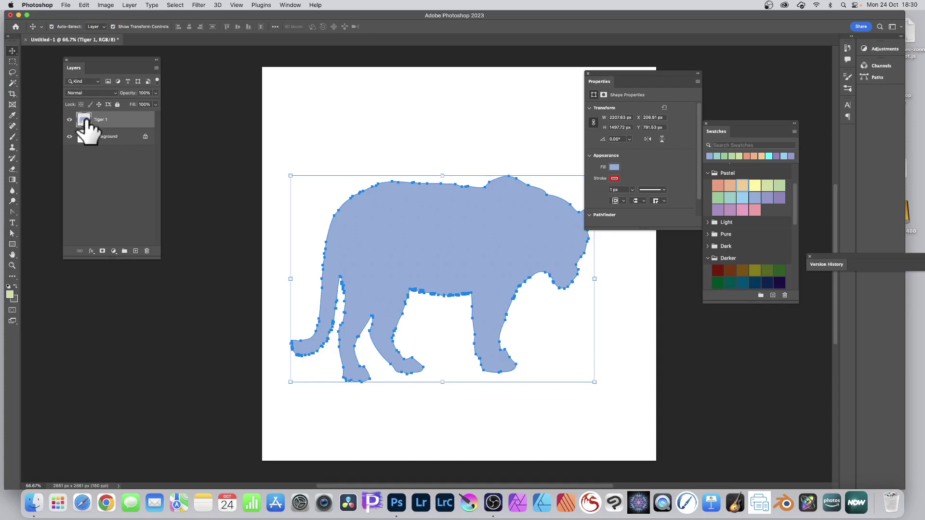
double_click(84, 121)
left_click_drag(280, 155, 312, 136)
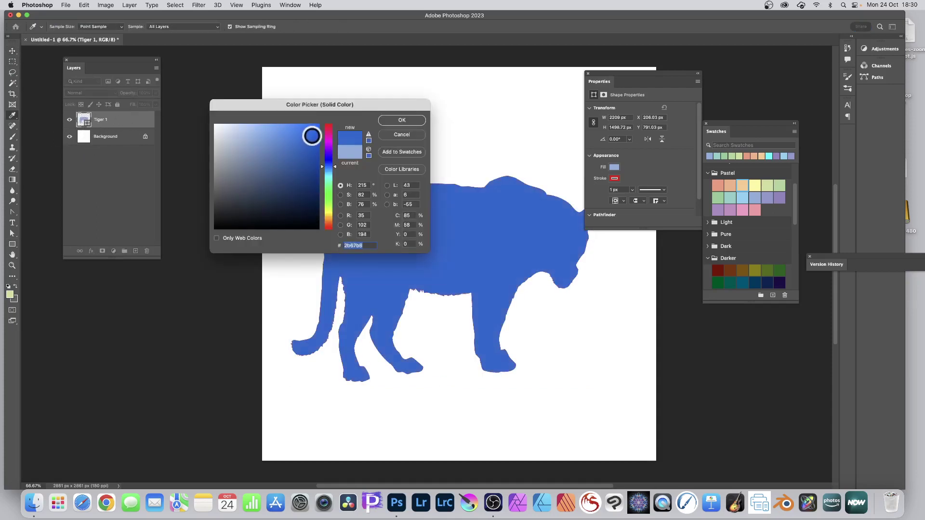
left_click(319, 195)
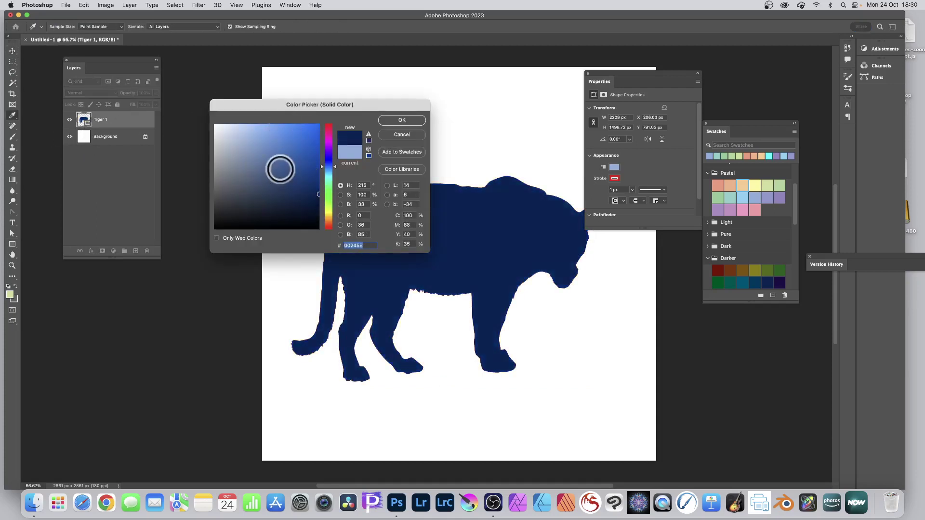
left_click_drag(280, 168, 221, 117)
left_click_drag(250, 160, 327, 217)
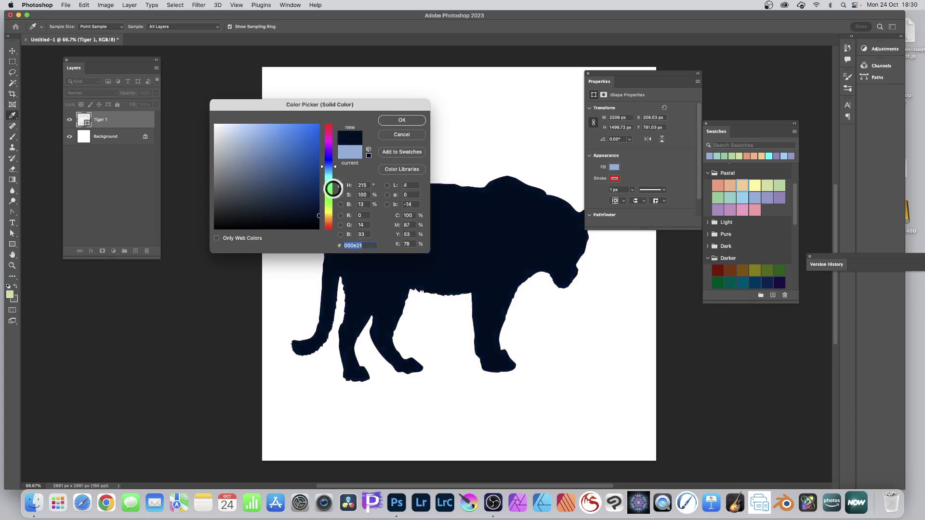
left_click(331, 192)
left_click_drag(309, 161, 318, 124)
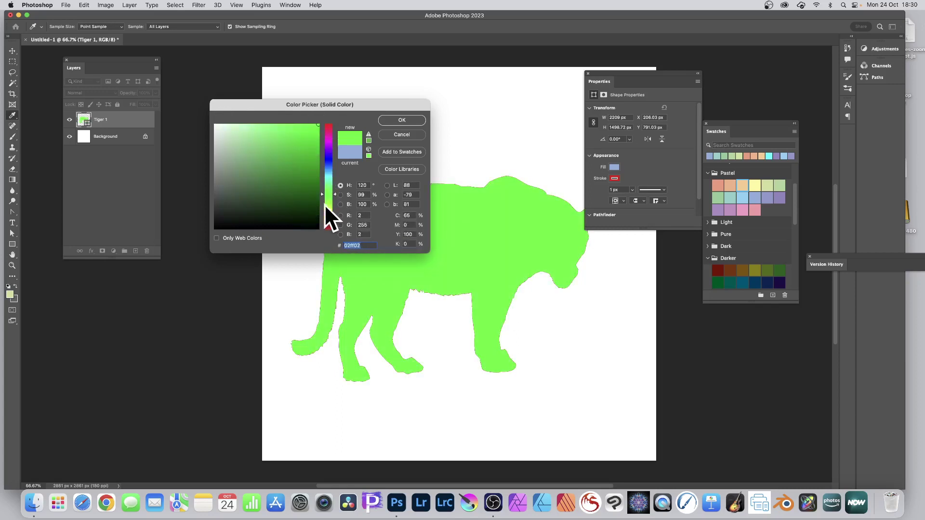
left_click_drag(325, 205, 325, 221)
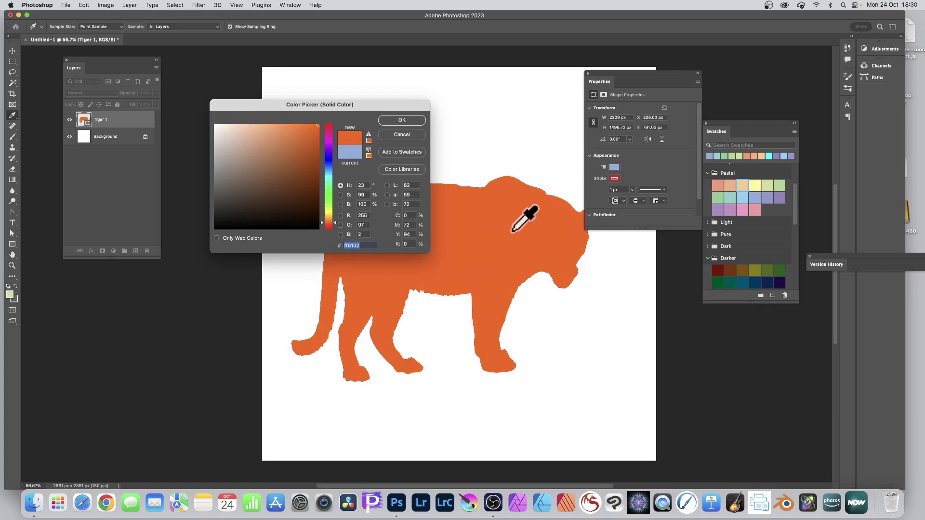
left_click(400, 120)
key("v")
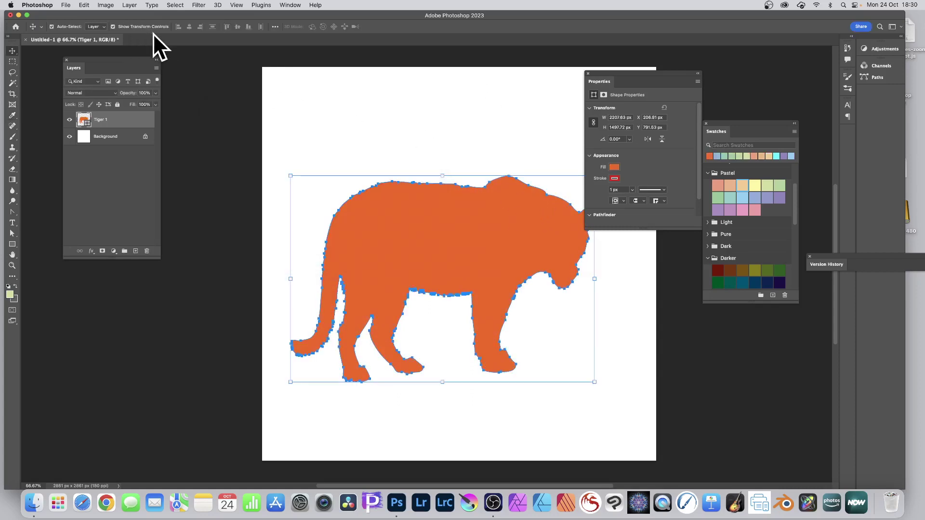
Change the tiger's fill to light blue #7fb2ff (R 127, G 178, B 255)
double_click(84, 120)
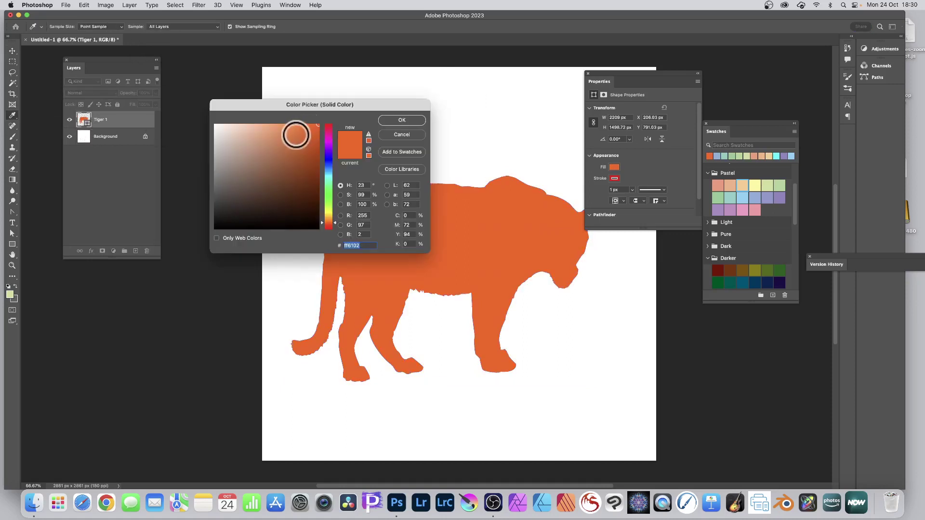
left_click_drag(277, 129, 266, 120)
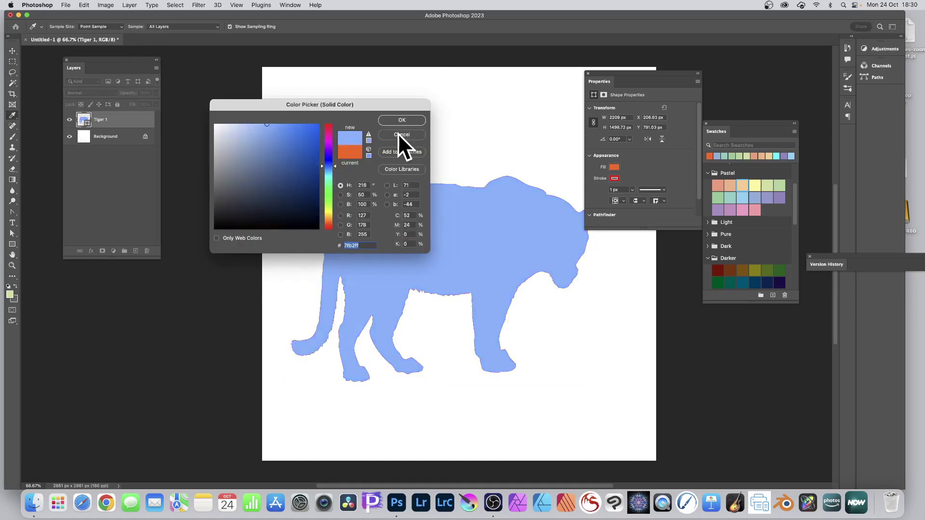
left_click(392, 121)
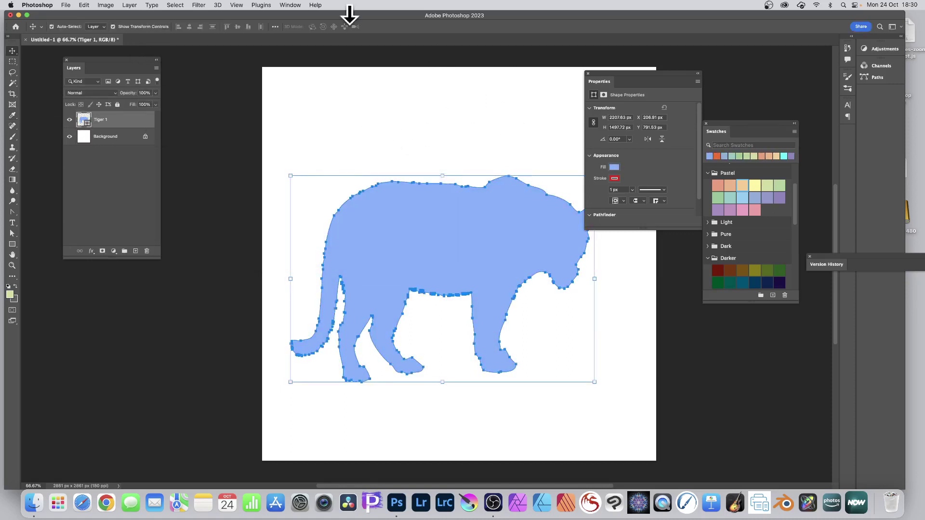
Recolour the tiger deep magenta-pink by moving the Color Picker hue slider to pink
left_click(131, 6)
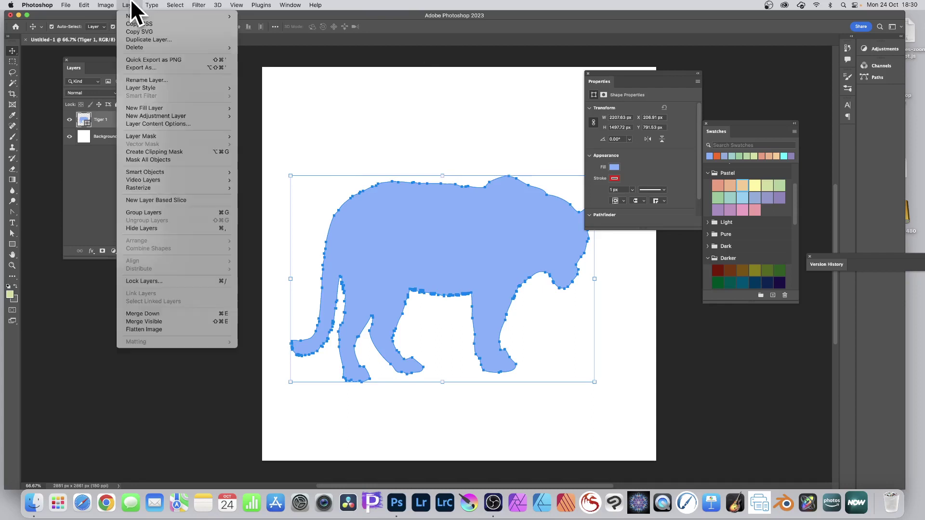
left_click(157, 124)
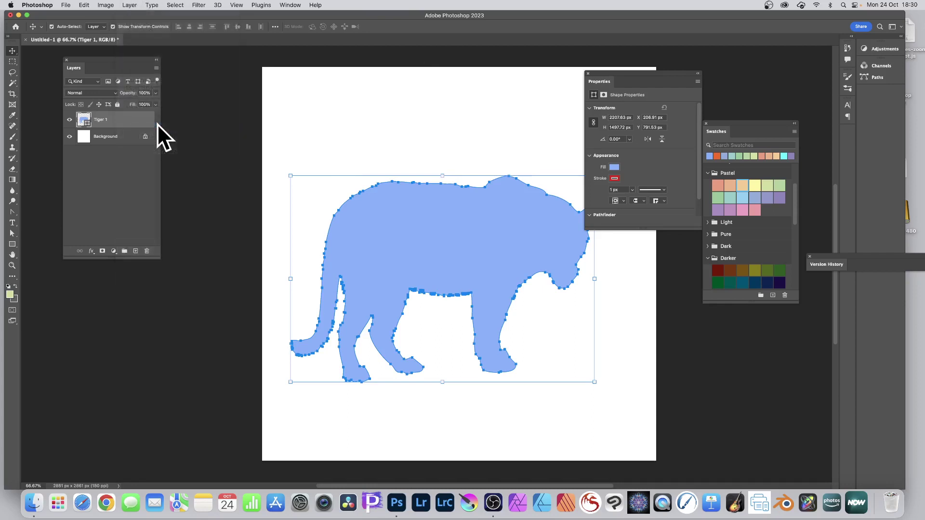
mouse_move(322, 166)
left_mouse_down()
mouse_move(309, 181)
mouse_move(227, 120)
mouse_move(296, 136)
left_mouse_up()
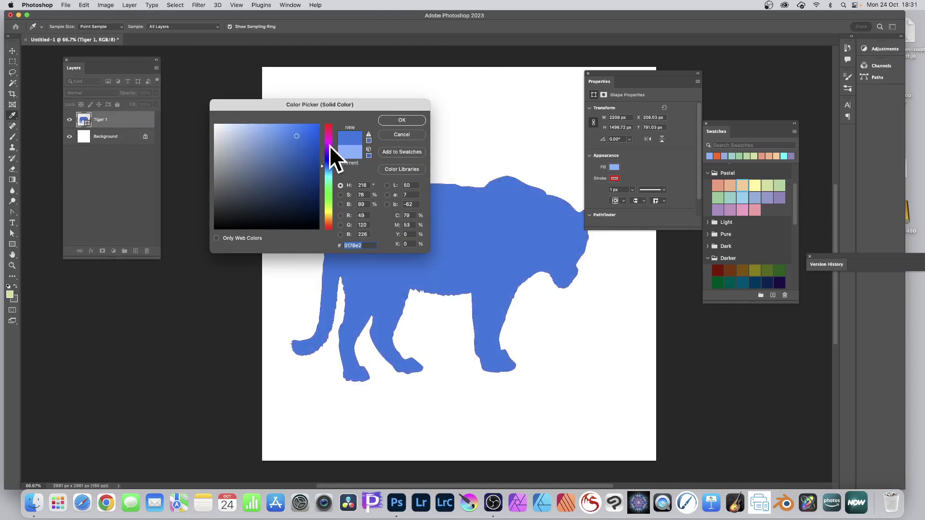
left_click(328, 130)
left_click(403, 120)
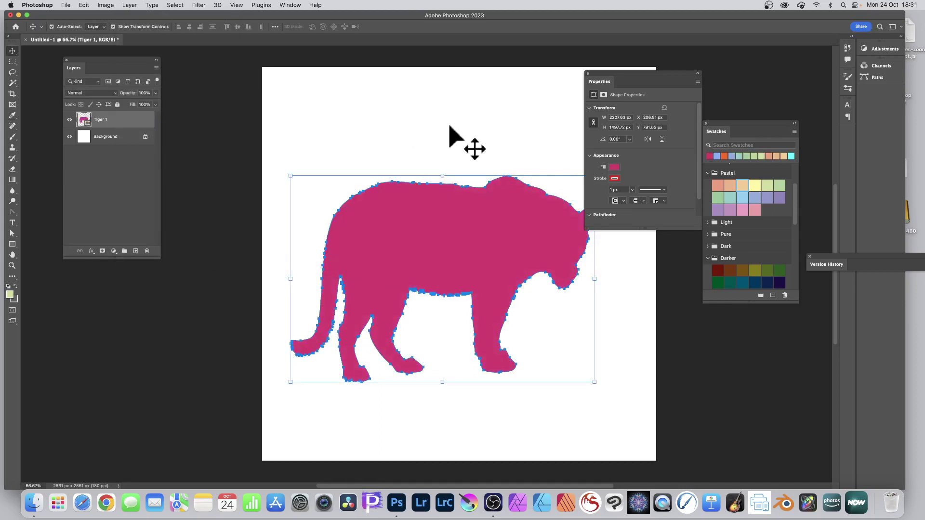
Try orange, blue, green and recent swatches, then fill the tiger with pastel salmon
left_click(613, 167)
left_click(610, 211)
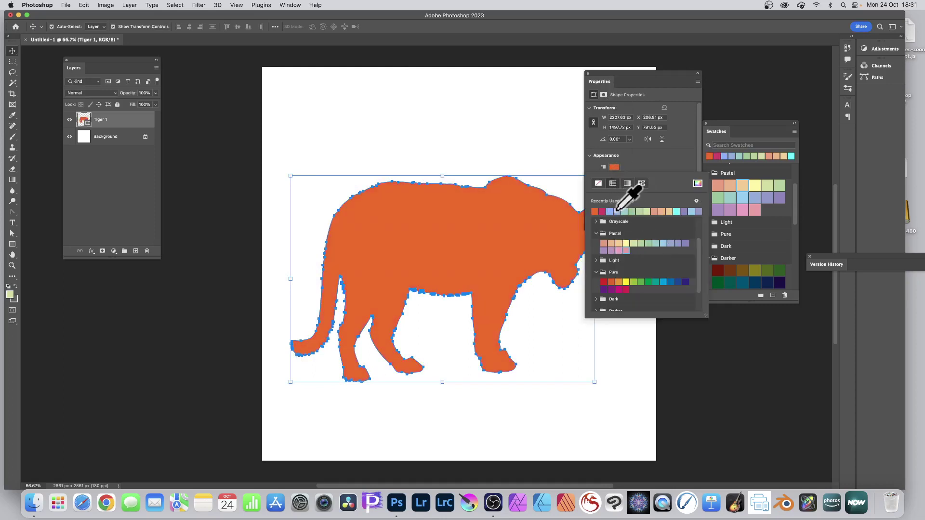
left_click(626, 211)
left_click(771, 186)
left_click(723, 136)
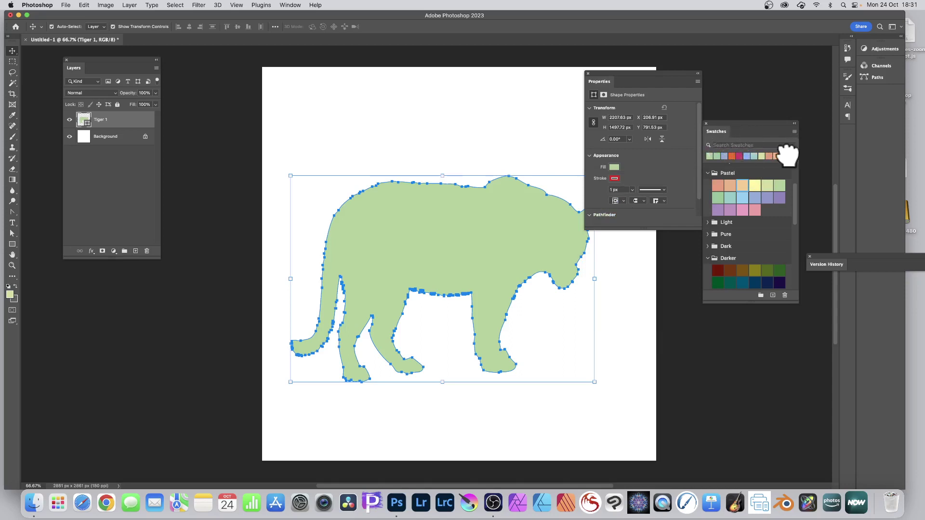
left_click(788, 156)
left_click(768, 155)
left_click(754, 156)
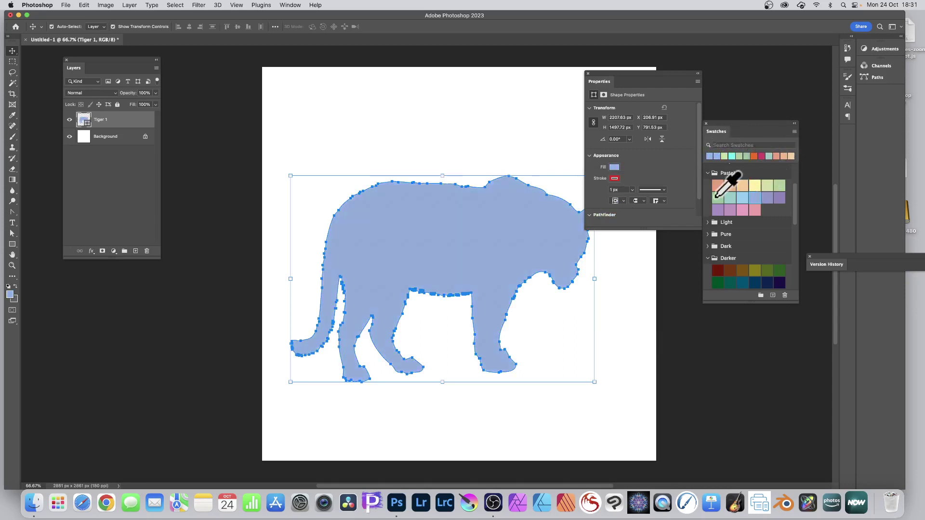
left_click(729, 197)
left_click(717, 186)
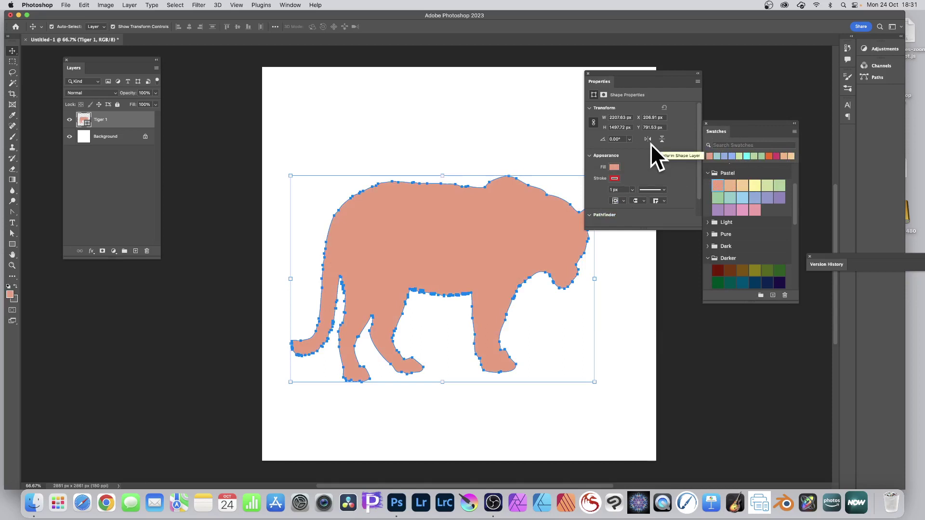
scroll(650, 143, "down", 2)
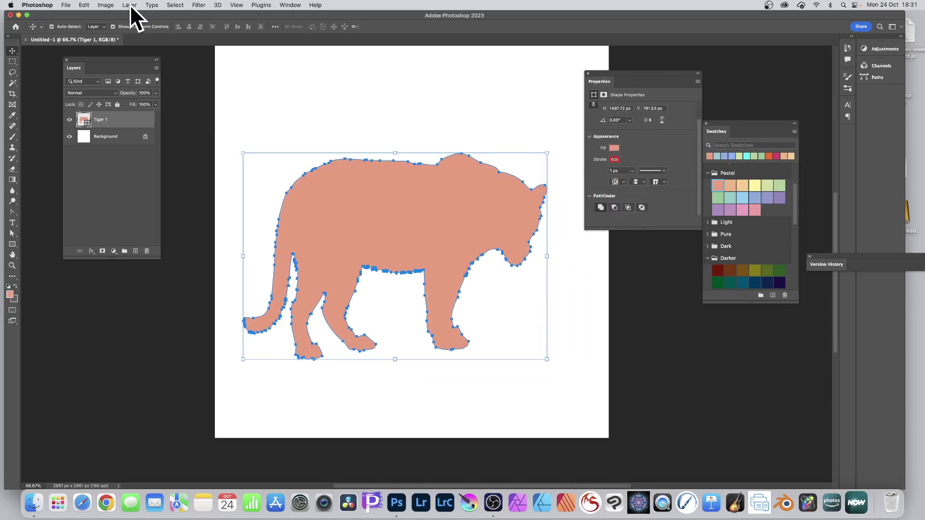
Add a grey Color Overlay style to Tiger 1 and move the Layer Style dialog aside
left_click(129, 5)
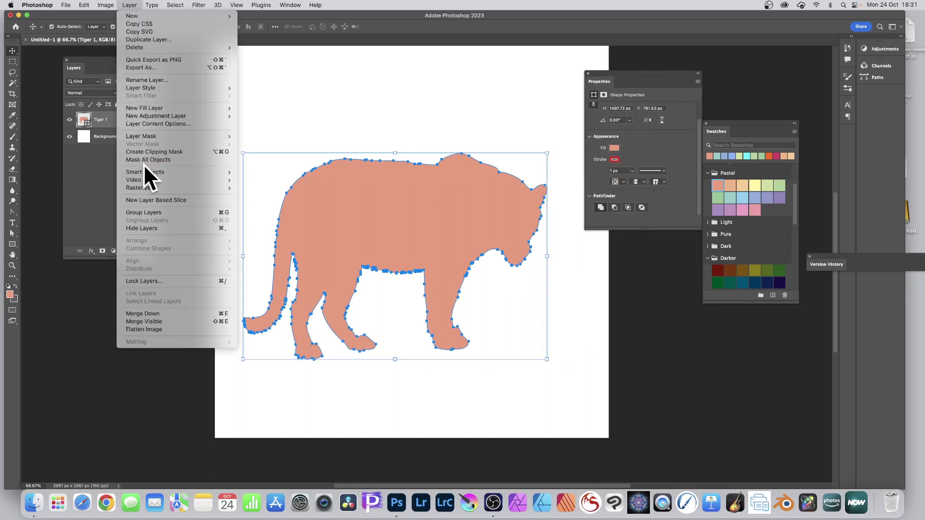
mouse_move(203, 89)
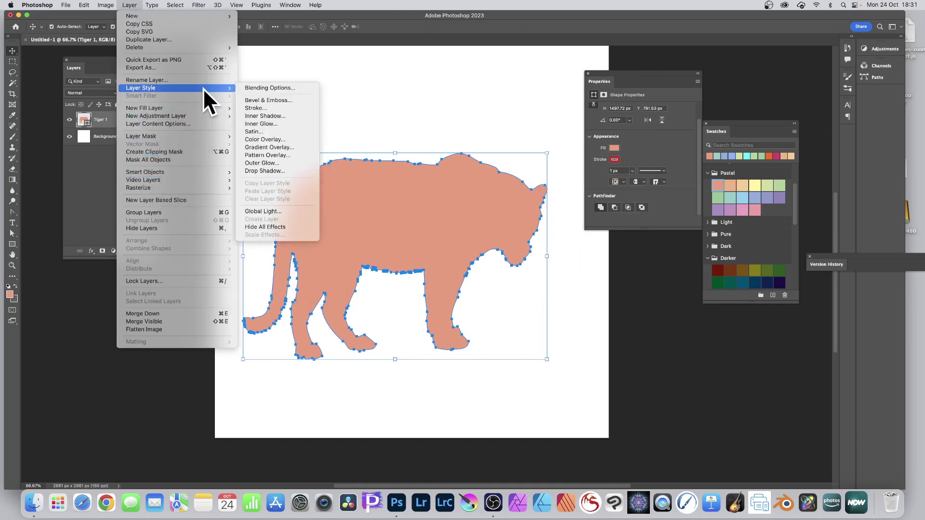
left_click(279, 139)
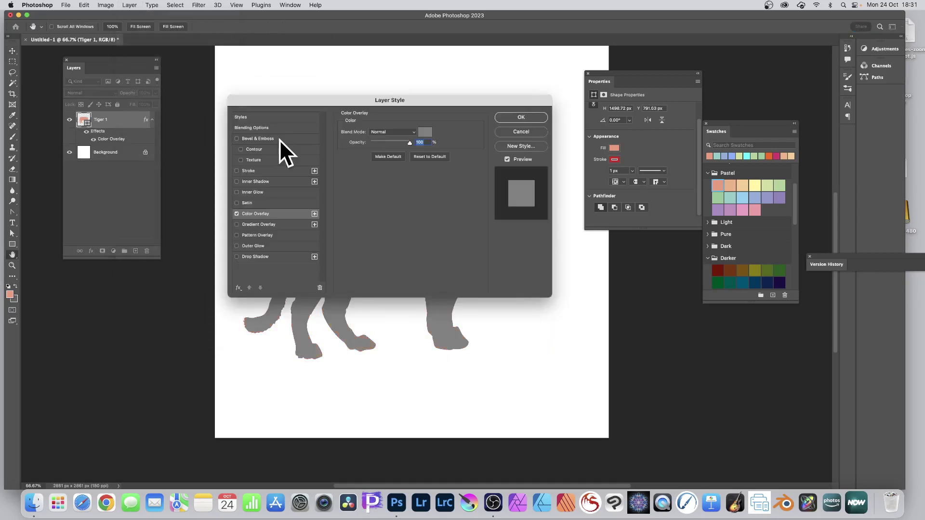
left_click_drag(361, 102, 576, 99)
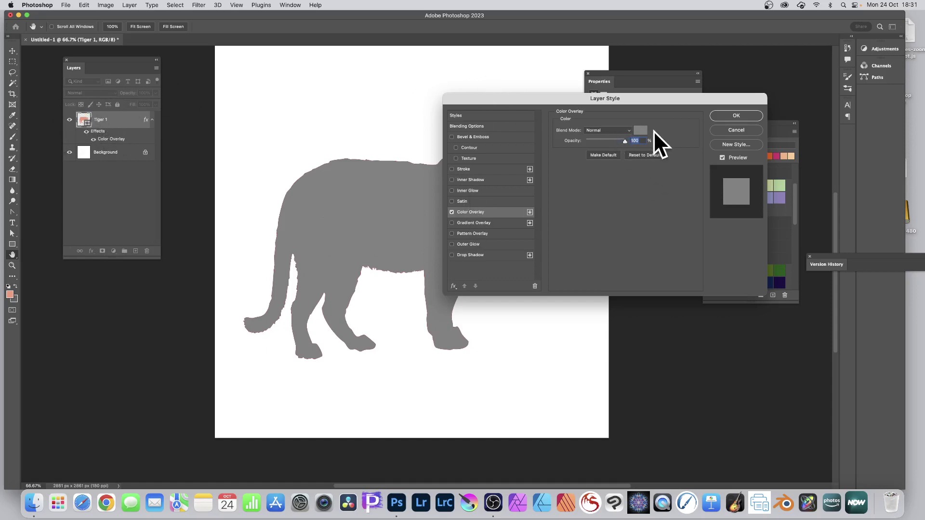
Set the Color Overlay colour to pure red #ff0000, keeping opacity at 100%
left_click(641, 130)
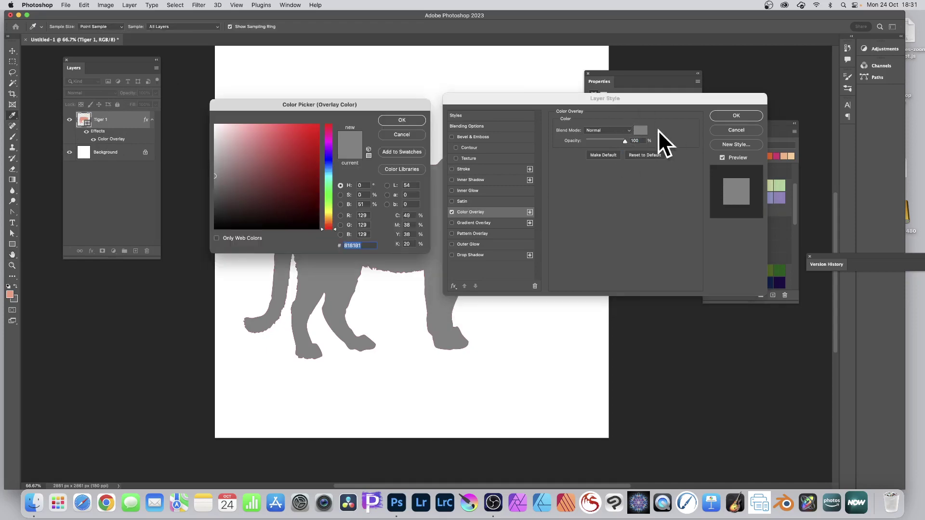
left_click_drag(298, 130, 319, 124)
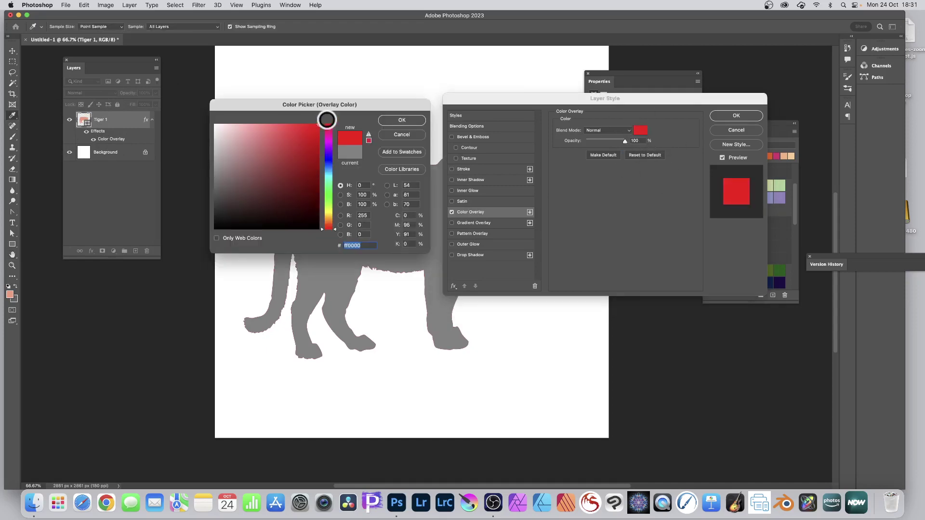
left_click(416, 121)
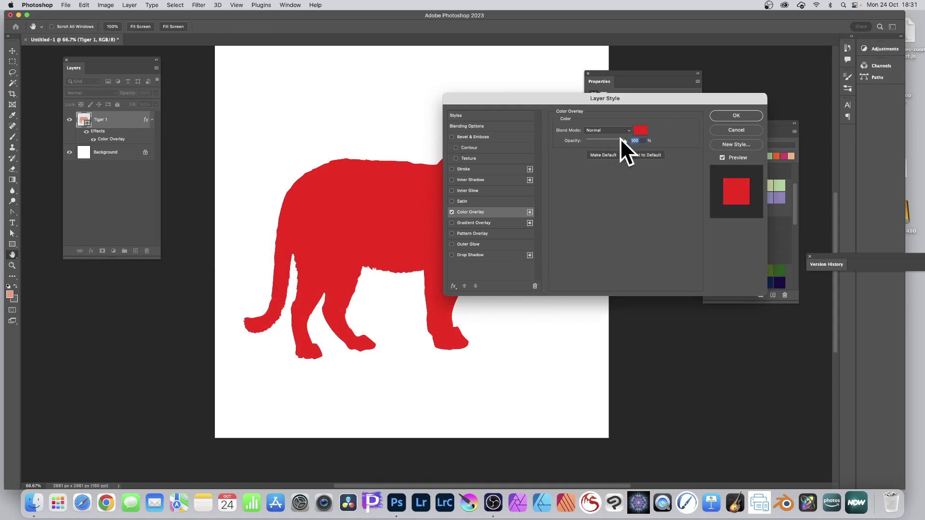
left_click_drag(620, 137, 597, 138)
key("super+z")
Try Lighten, then set the red Color Overlay to Difference blend mode and apply it
left_click(603, 132)
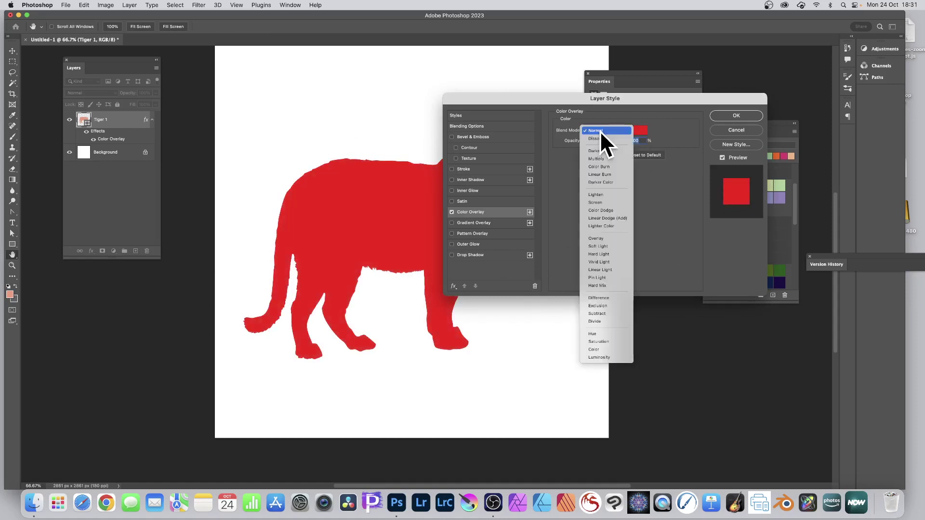
left_click(595, 189)
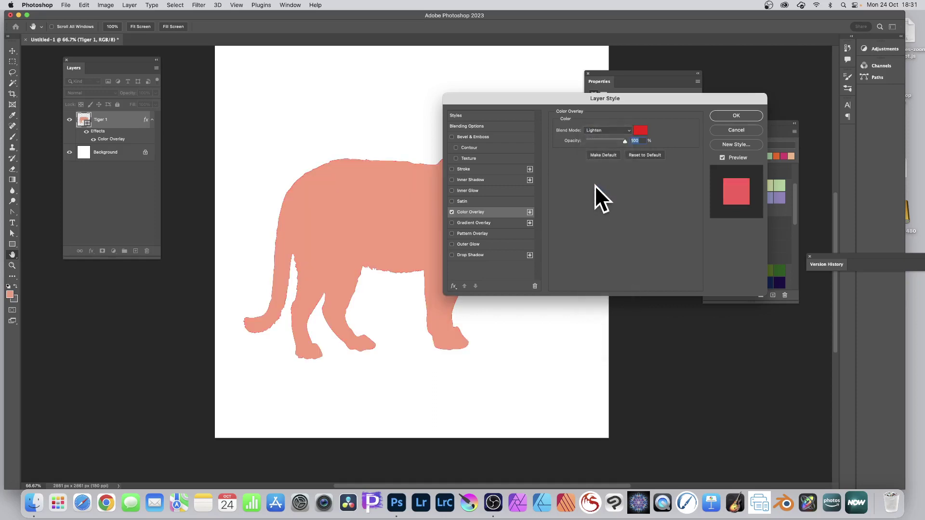
left_click(602, 130)
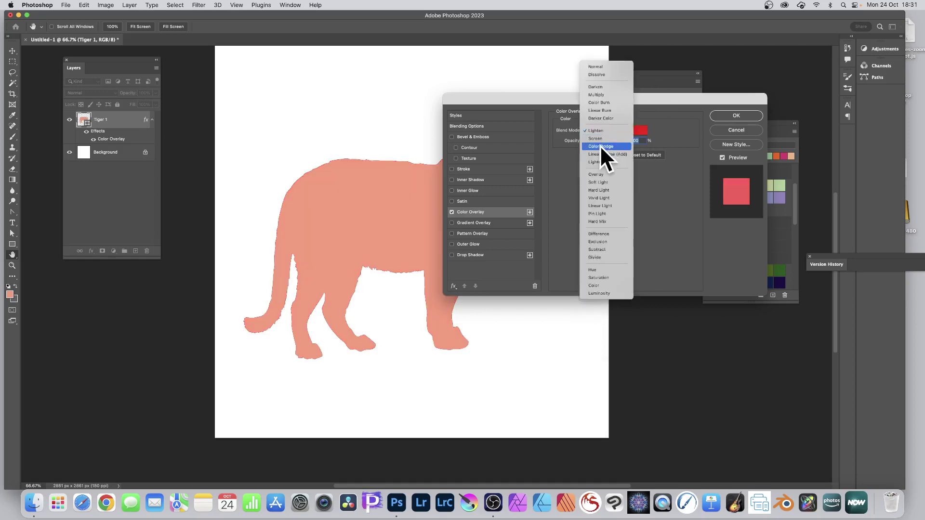
left_click(597, 227)
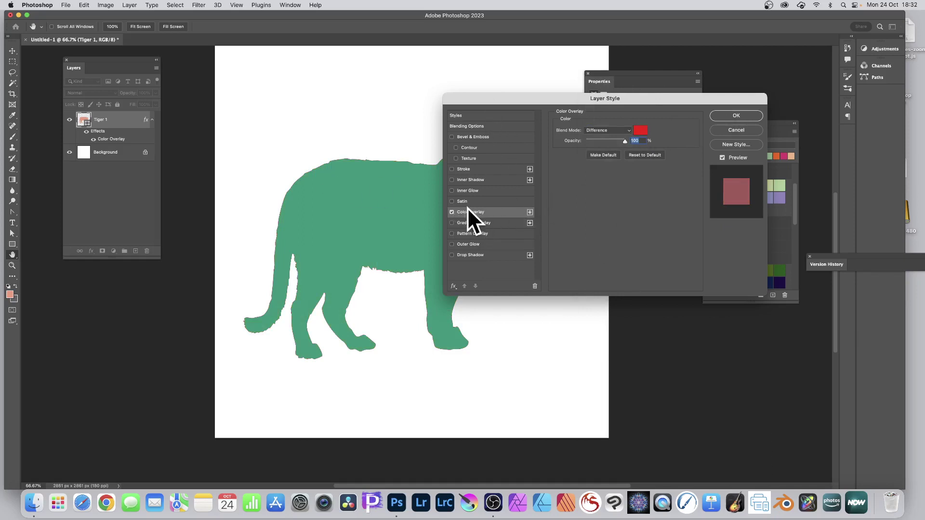
left_click(724, 116)
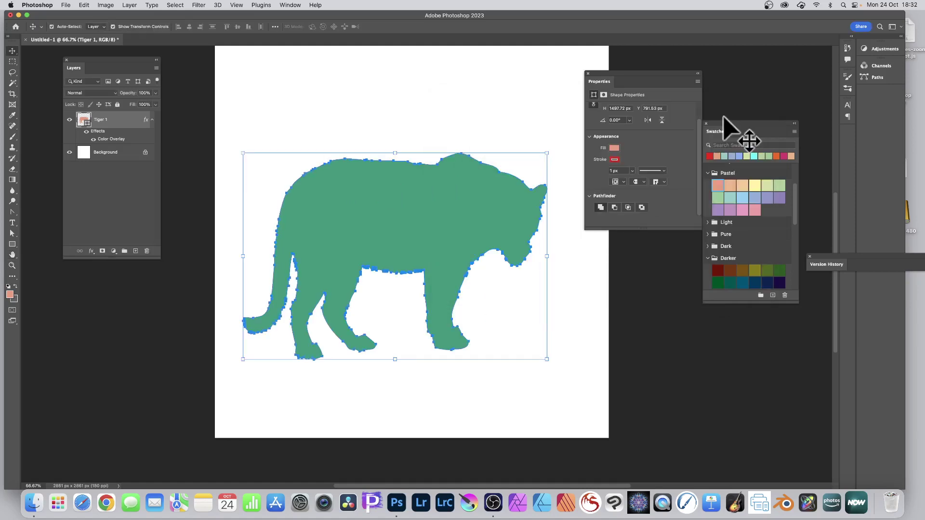
Try blue, red and teal Recently Used fill swatches on Tiger 1, ending on green
left_click(615, 146)
left_click(626, 190)
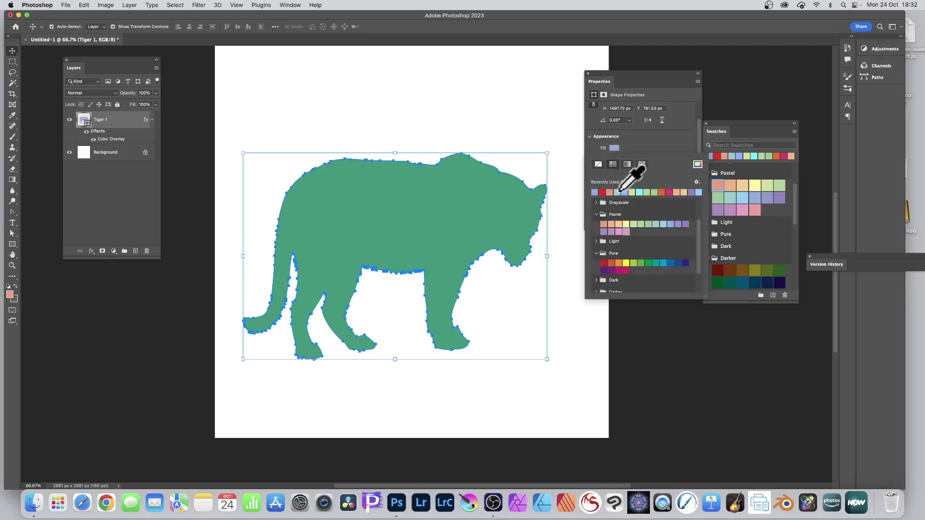
left_click(631, 192)
left_click(639, 192)
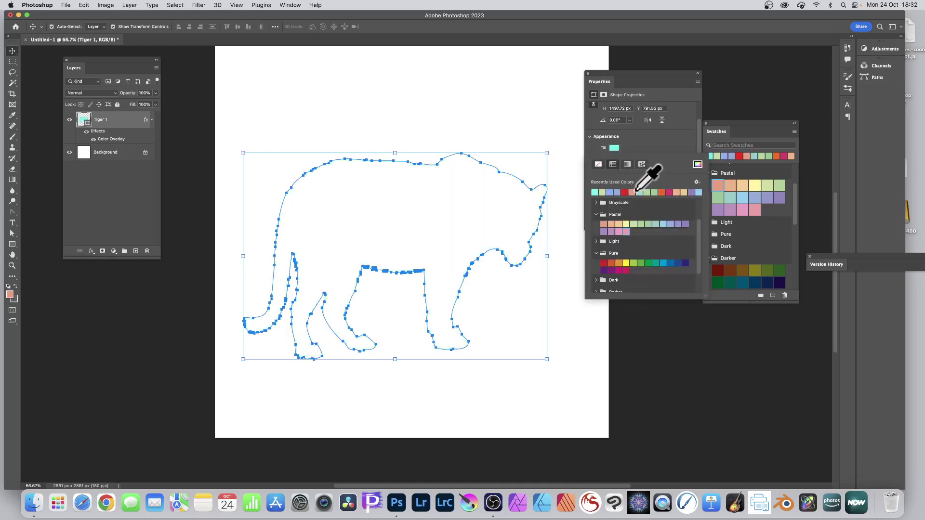
left_click(625, 192)
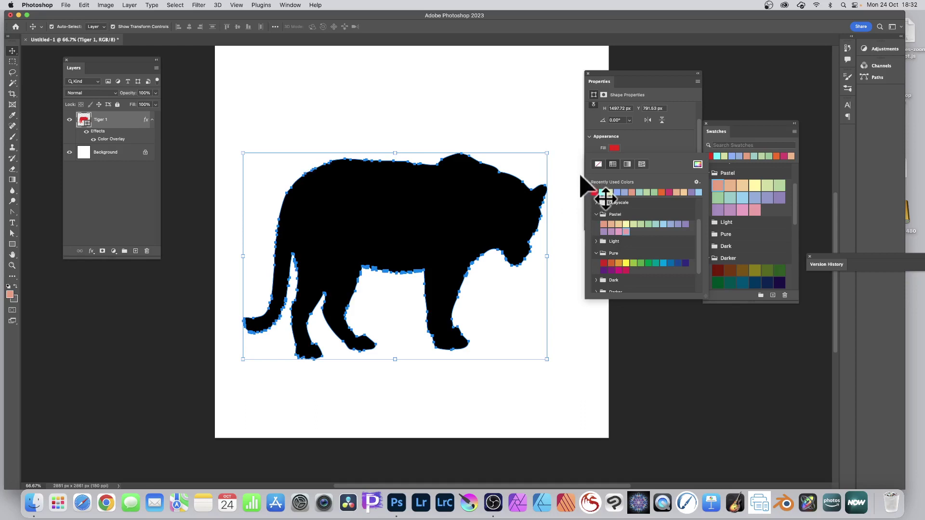
left_click(645, 192)
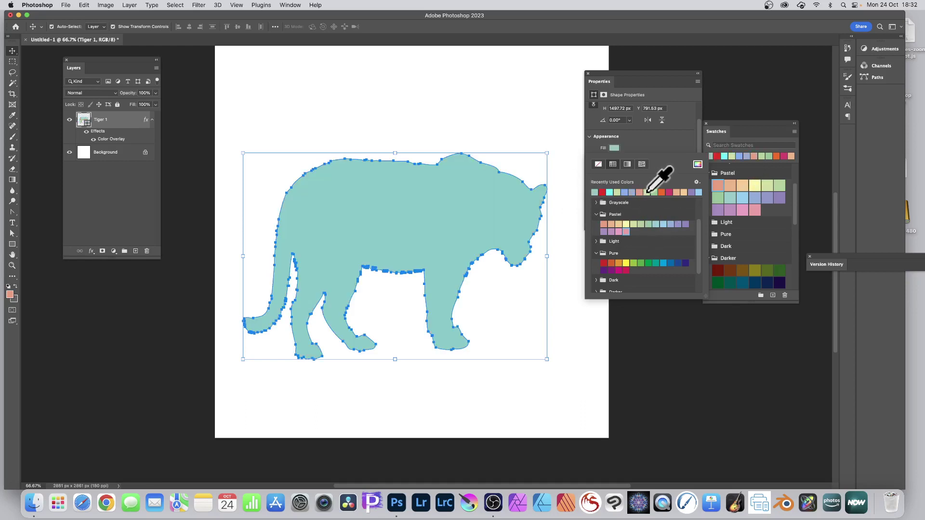
left_click(671, 193)
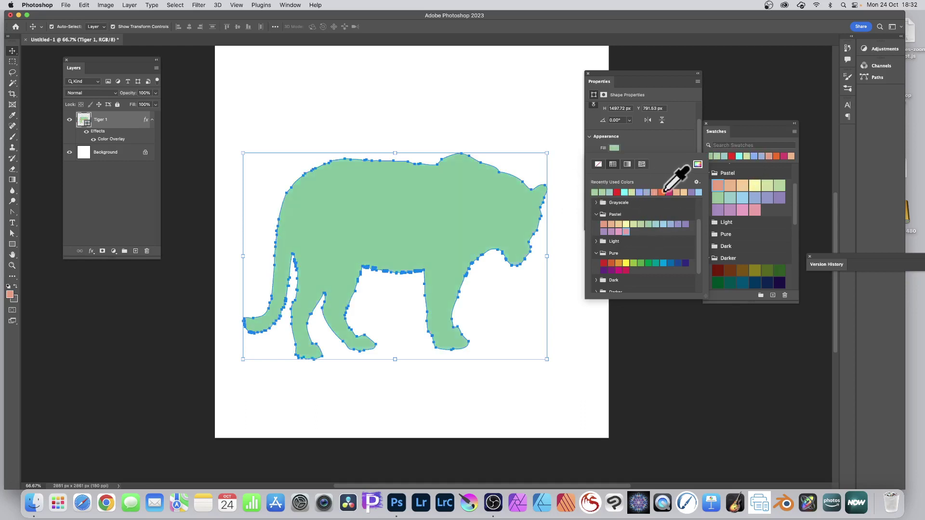